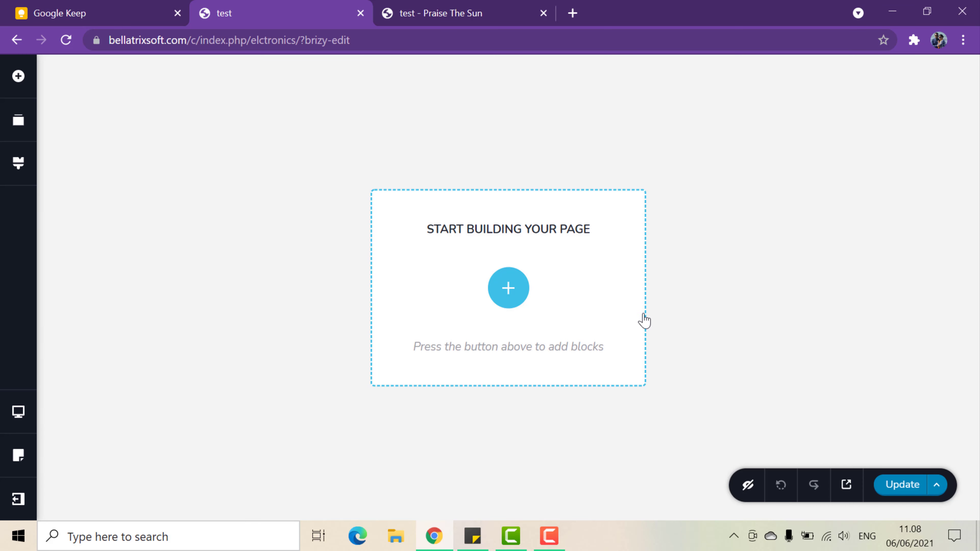
Open the block library for the empty page and compare the Light and Dark styles of the Kit #2 blocks.
click(509, 288)
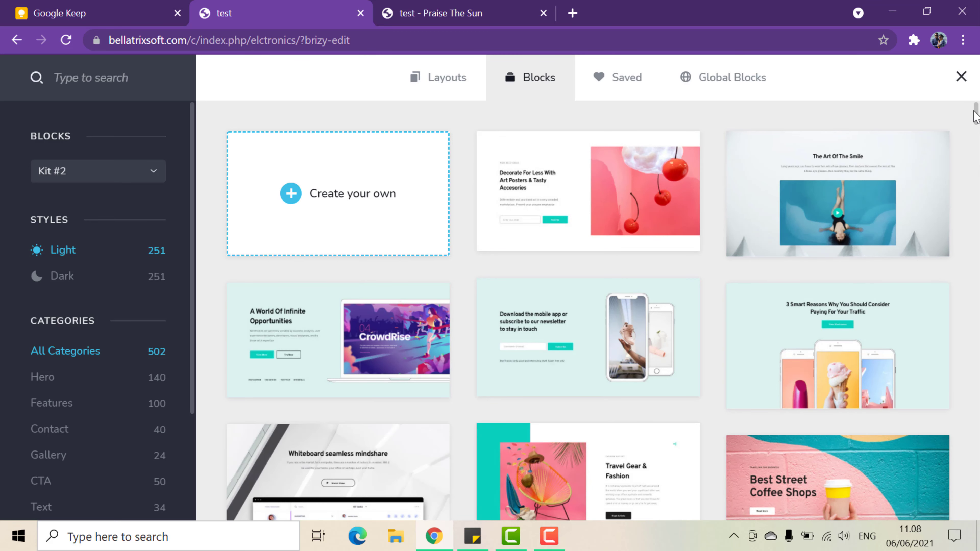
key(ctrl+a)
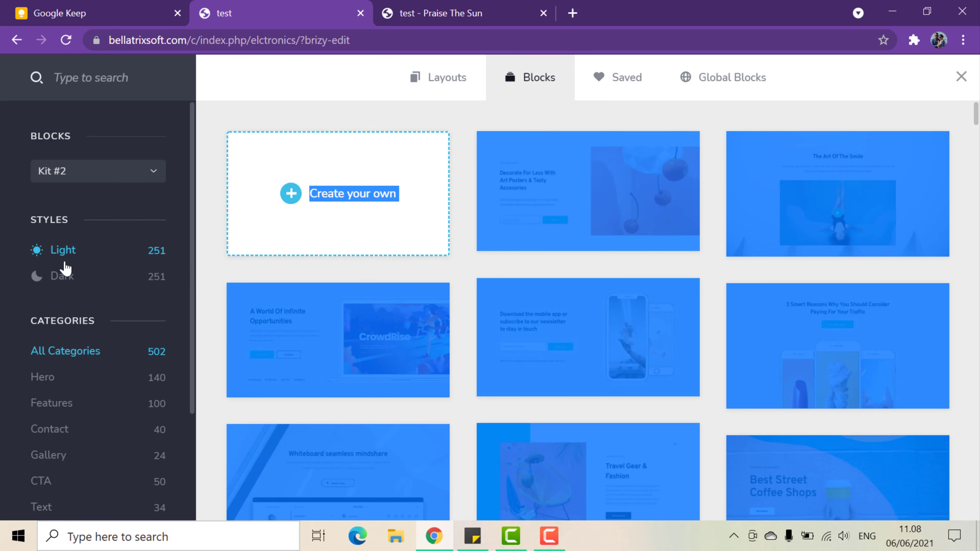
click(62, 276)
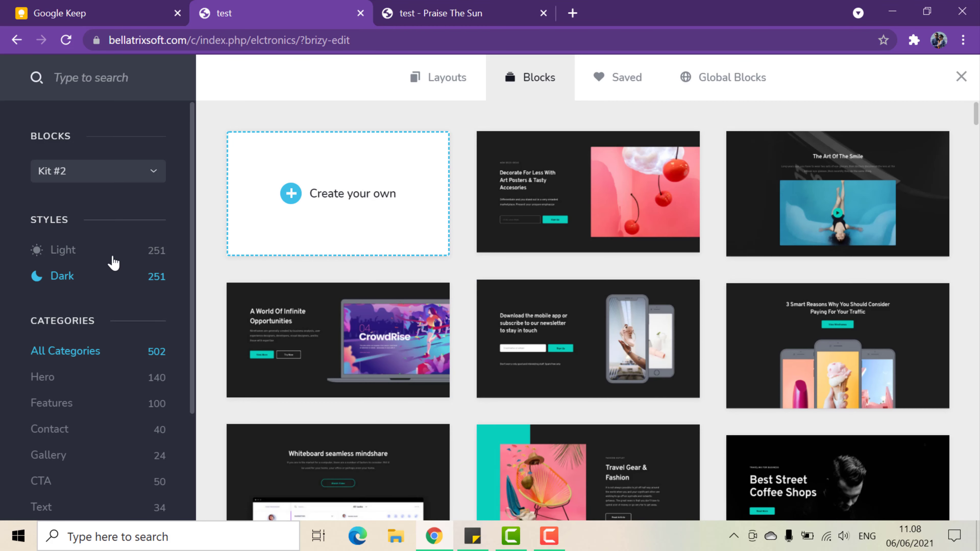
click(83, 256)
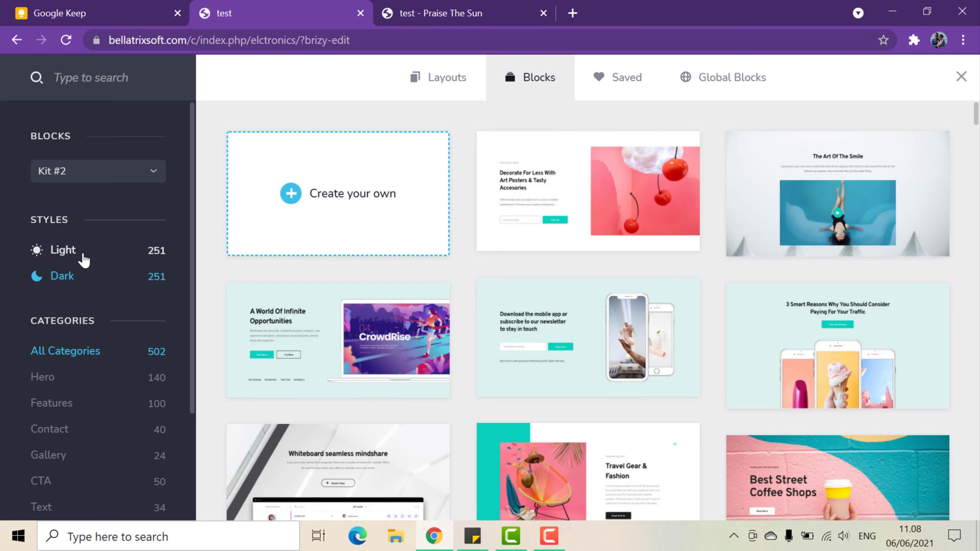
click(153, 278)
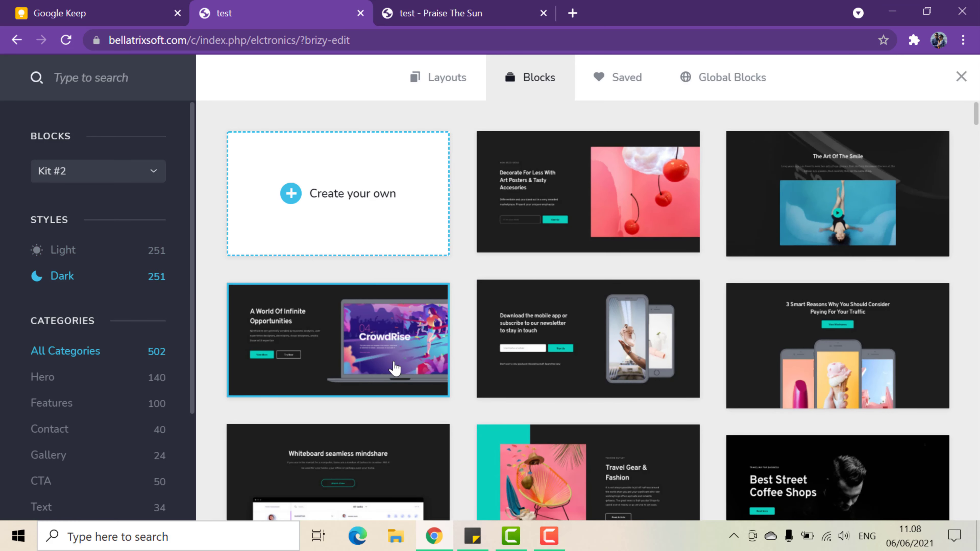
Look through the saved blocks and the global blocks section of the library.
click(617, 79)
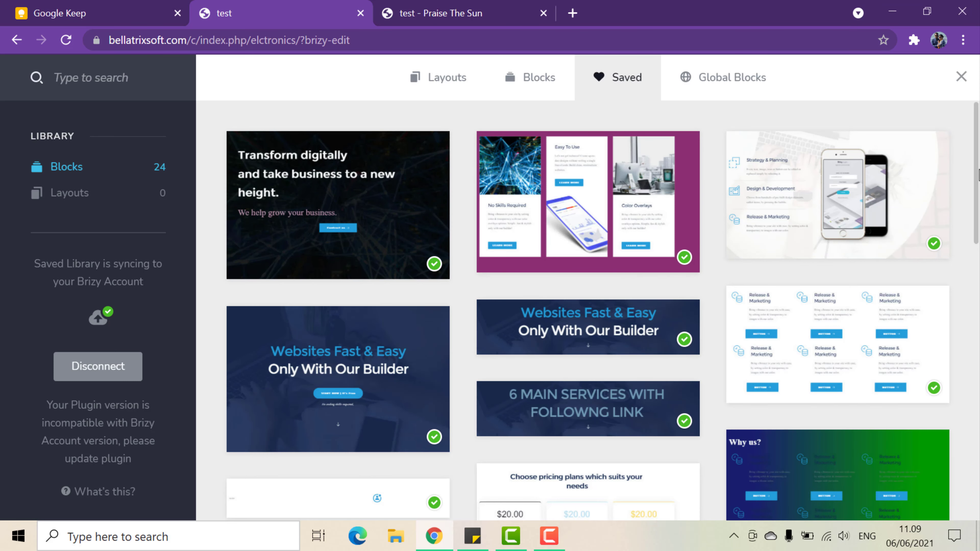
drag(977, 175, 979, 149)
click(764, 80)
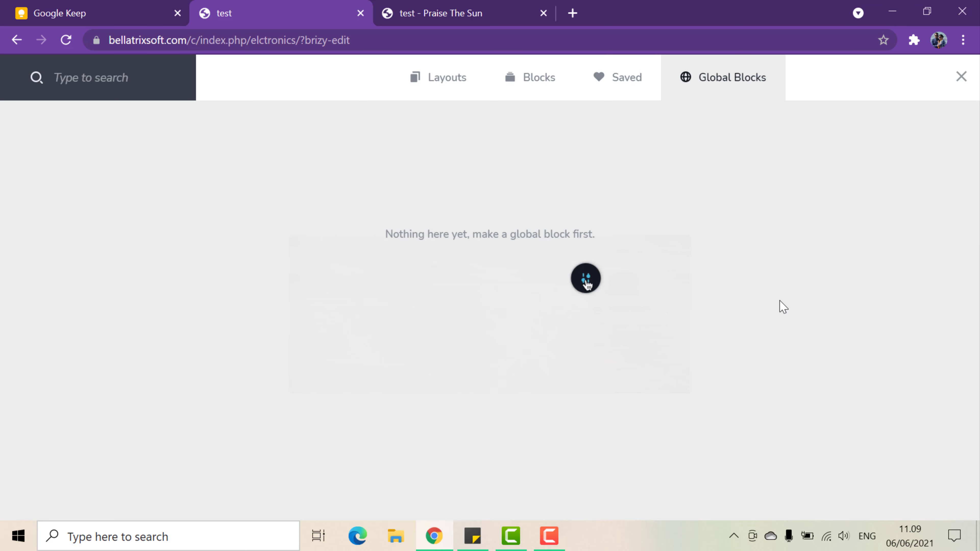
click(586, 278)
click(404, 278)
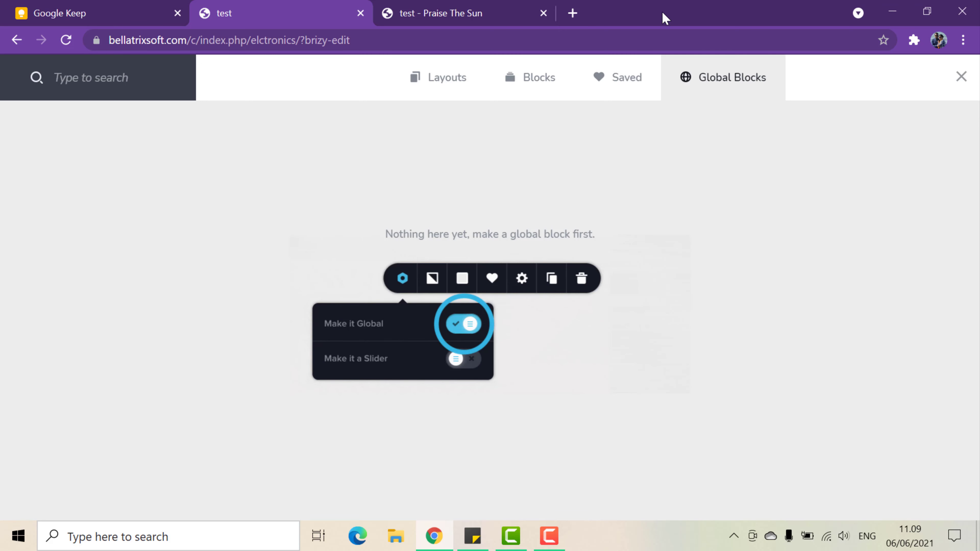
click(635, 81)
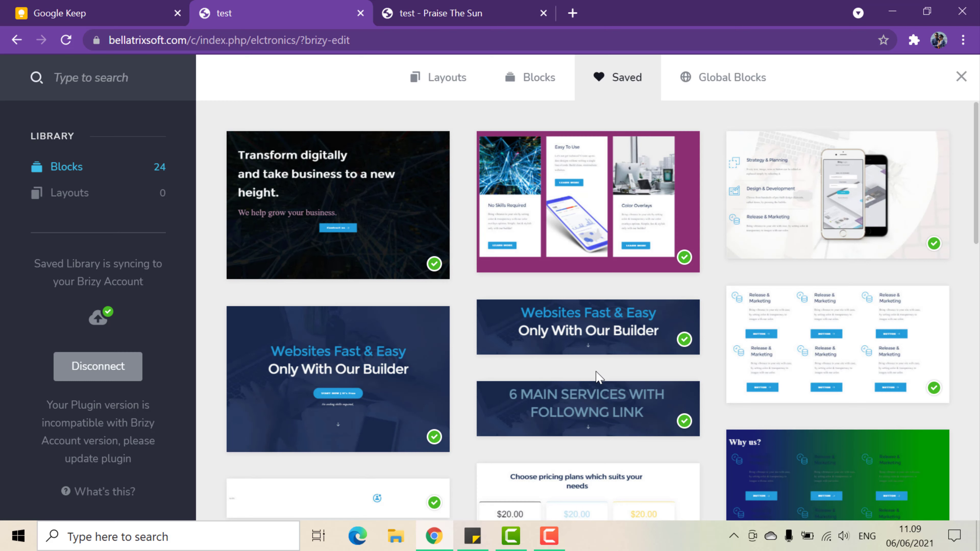
Switch the Kit #2 blocks back to the Light style and look over the ready-made page layouts.
click(506, 75)
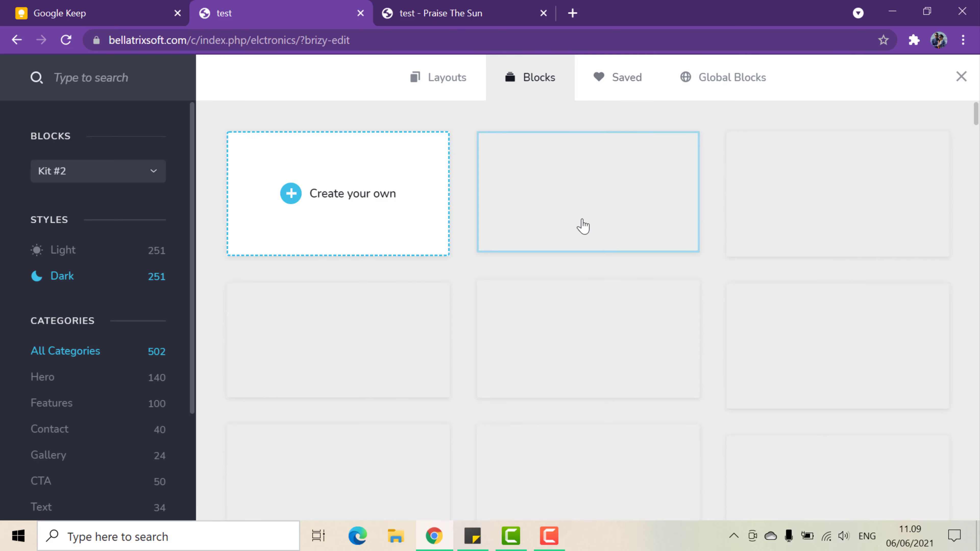
click(94, 258)
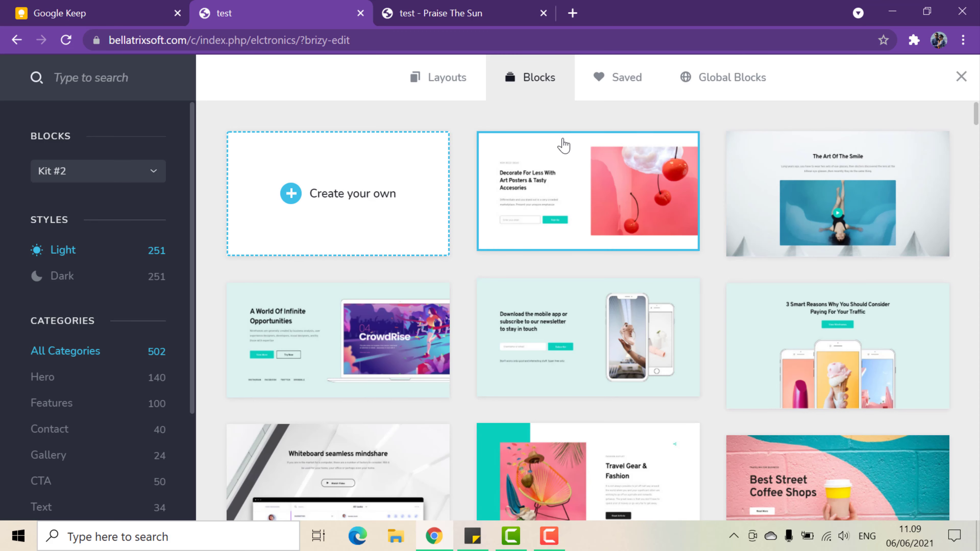
click(449, 79)
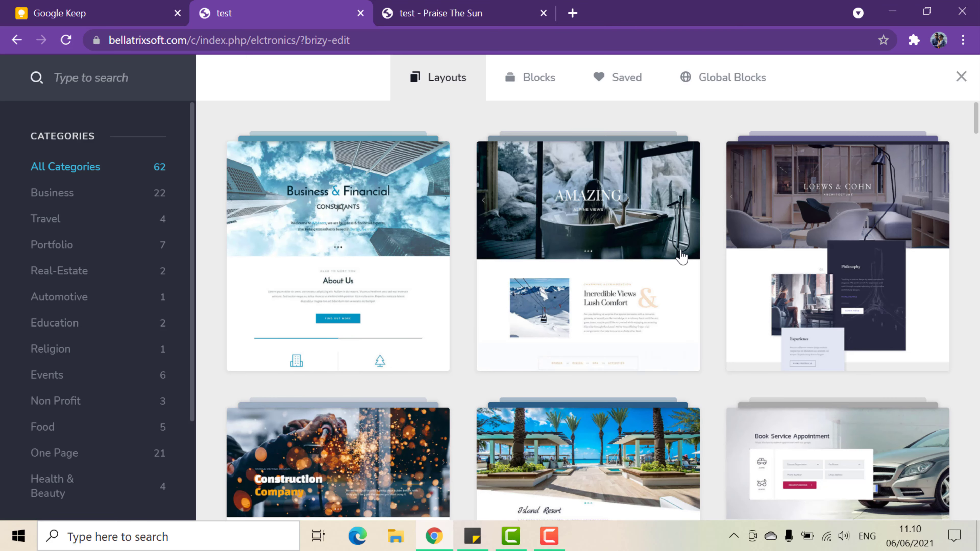
scroll(683, 270, down, 8)
scroll(658, 287, up, 5)
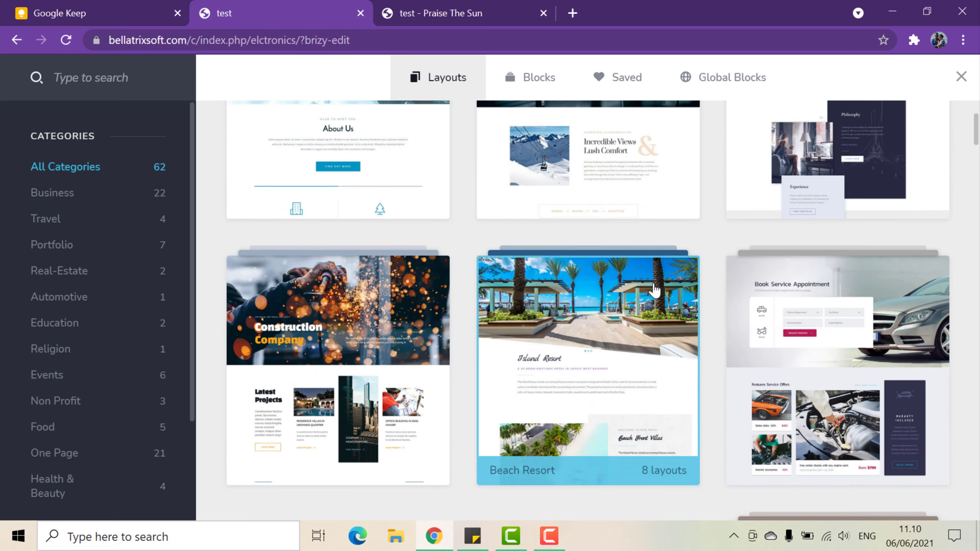
scroll(654, 289, up, 4)
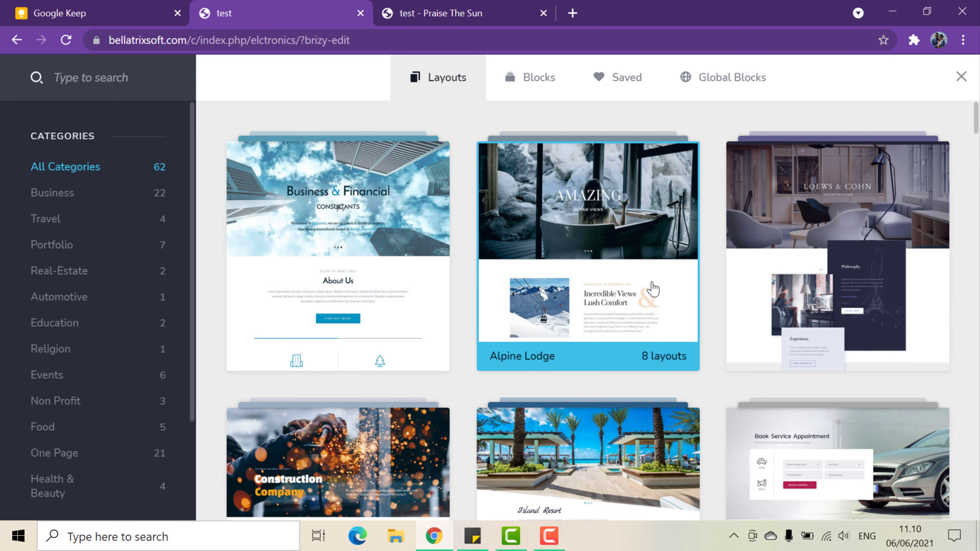
View the blocks filtered to the Hero category, and show all block categories again.
click(126, 199)
click(519, 94)
click(71, 380)
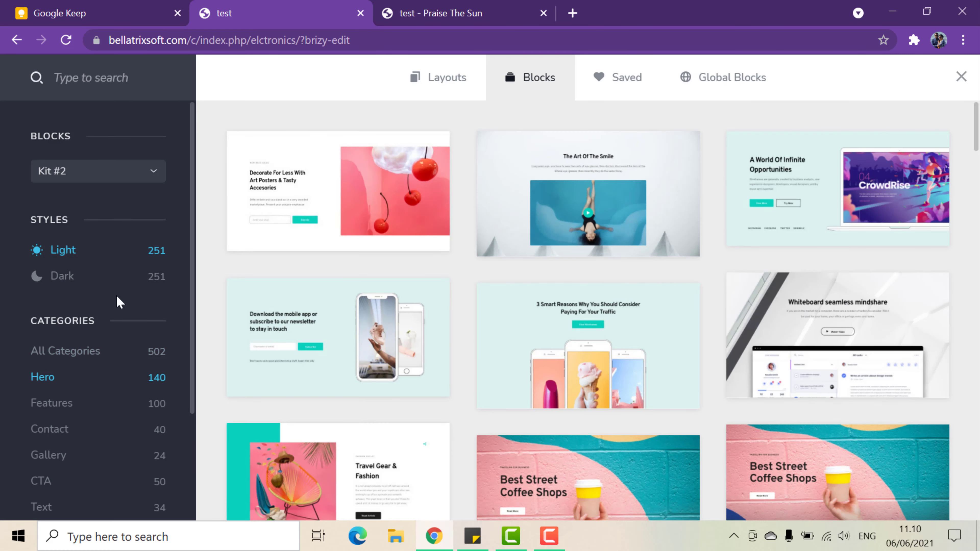
click(58, 351)
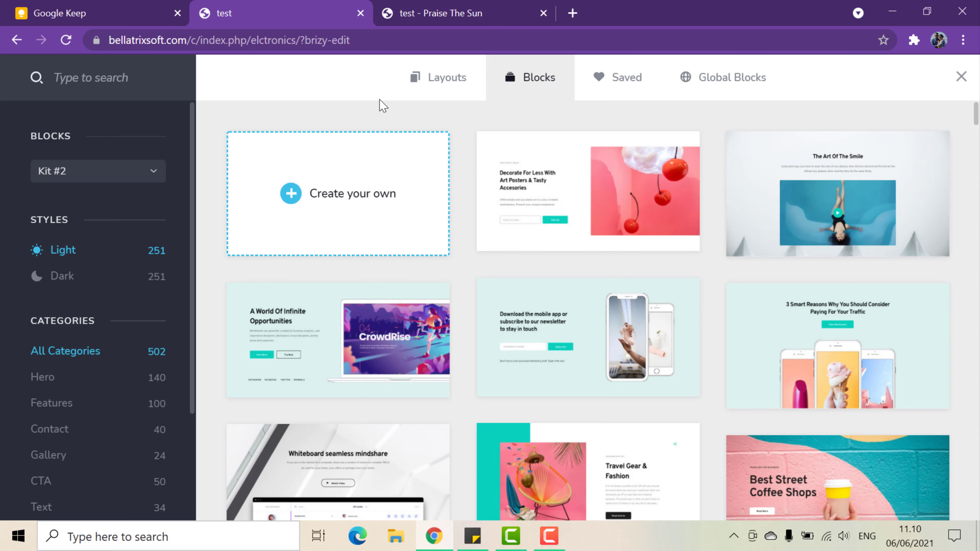
Browse the full collection of page layouts across all categories to find a suitable design.
click(448, 79)
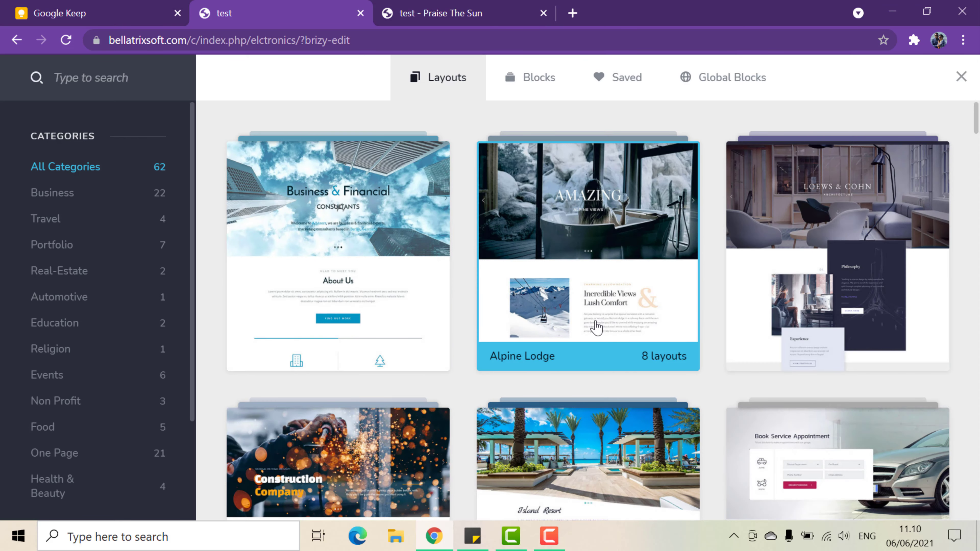
scroll(591, 328, down, 10)
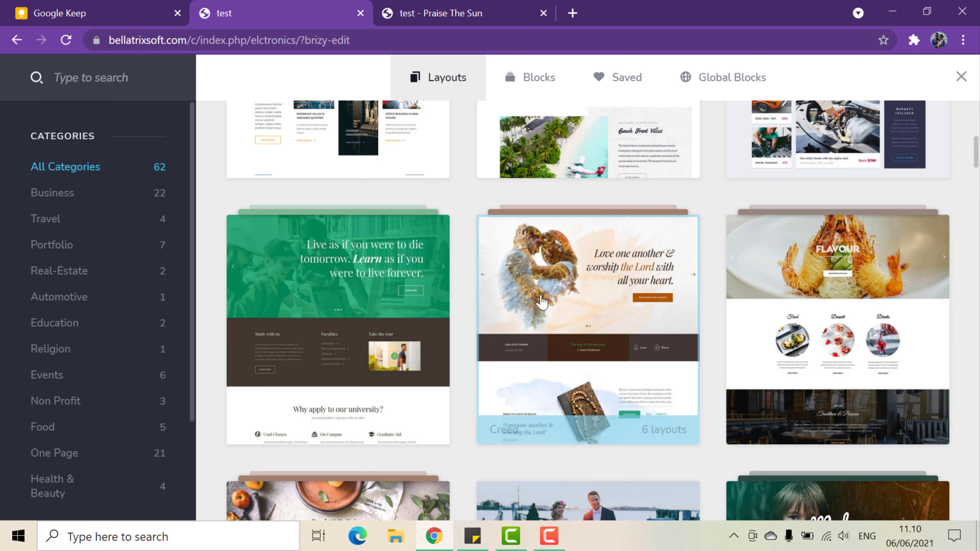
scroll(542, 303, down, 8)
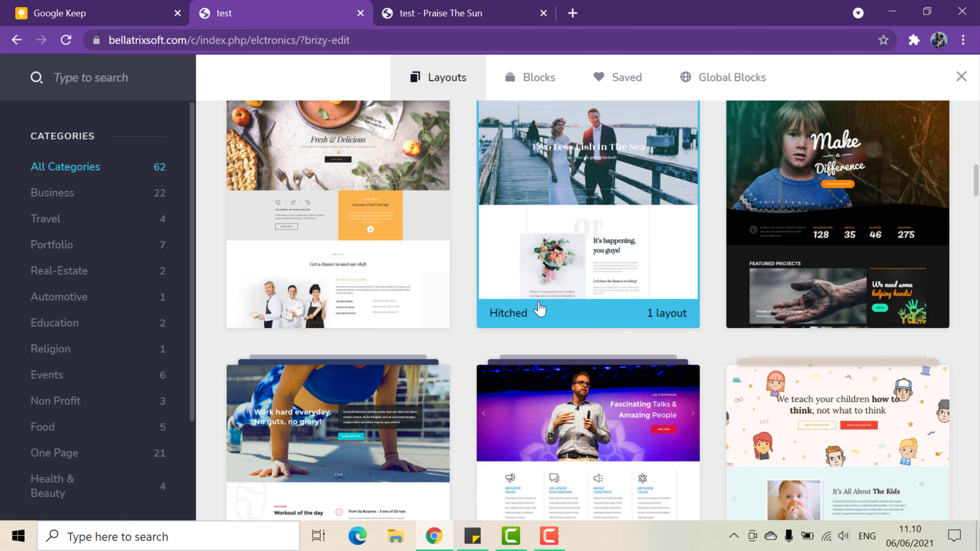
scroll(540, 300, down, 5)
scroll(536, 305, up, 15)
scroll(534, 309, up, 8)
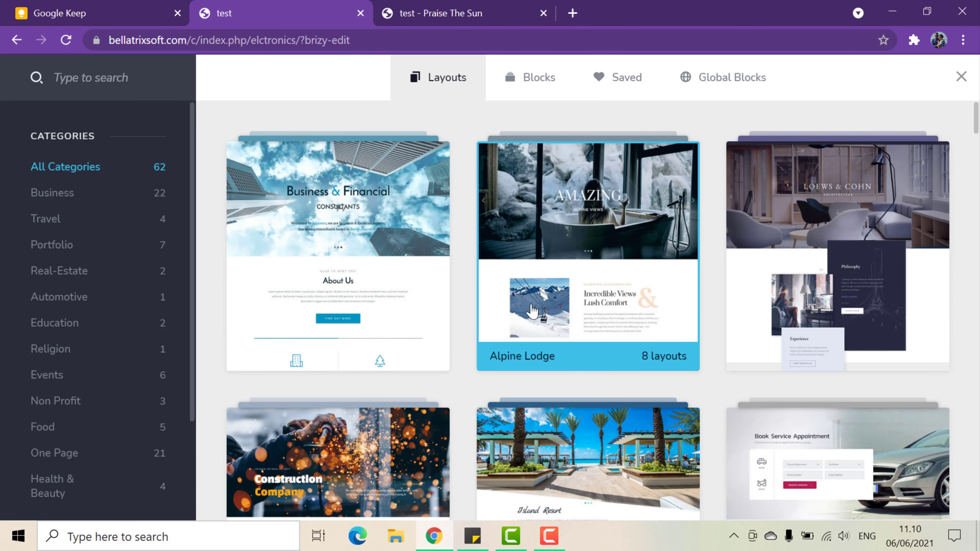
scroll(560, 301, down, 15)
scroll(548, 275, up, 3)
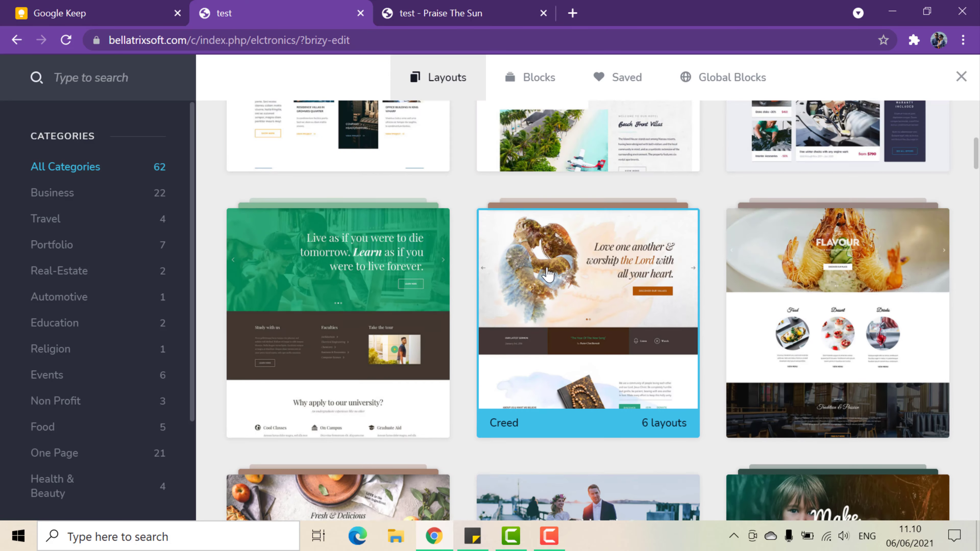
scroll(547, 274, down, 3)
scroll(547, 275, up, 3)
scroll(547, 275, down, 7)
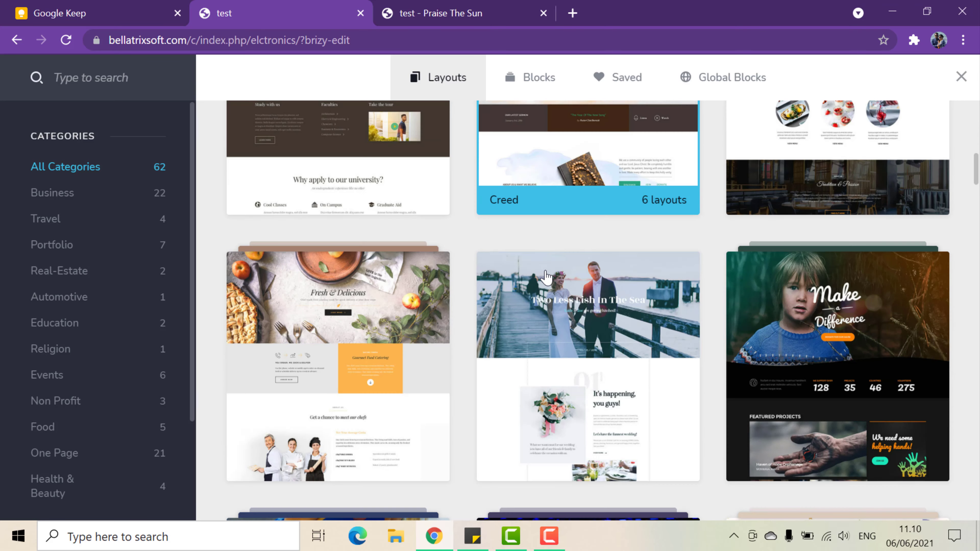
scroll(455, 353, down, 3)
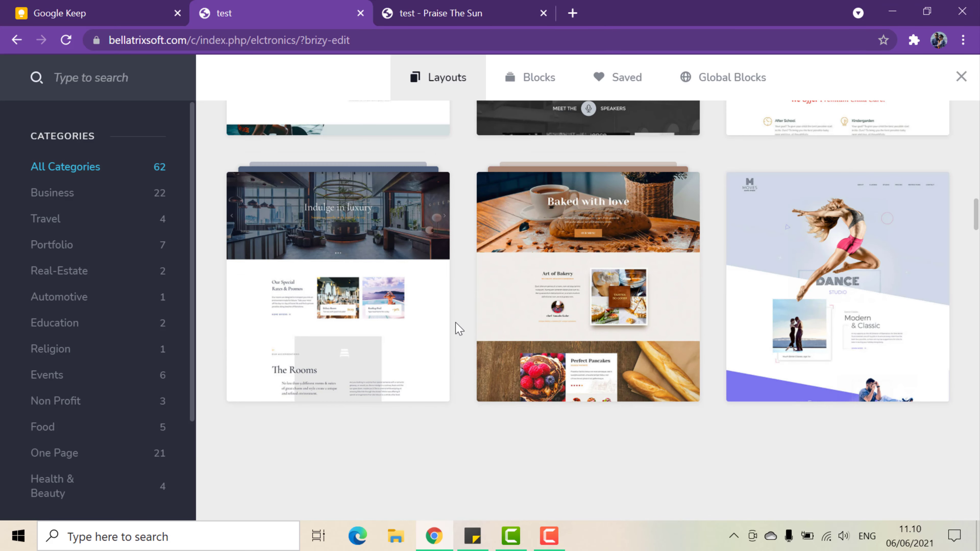
scroll(526, 382, down, 3)
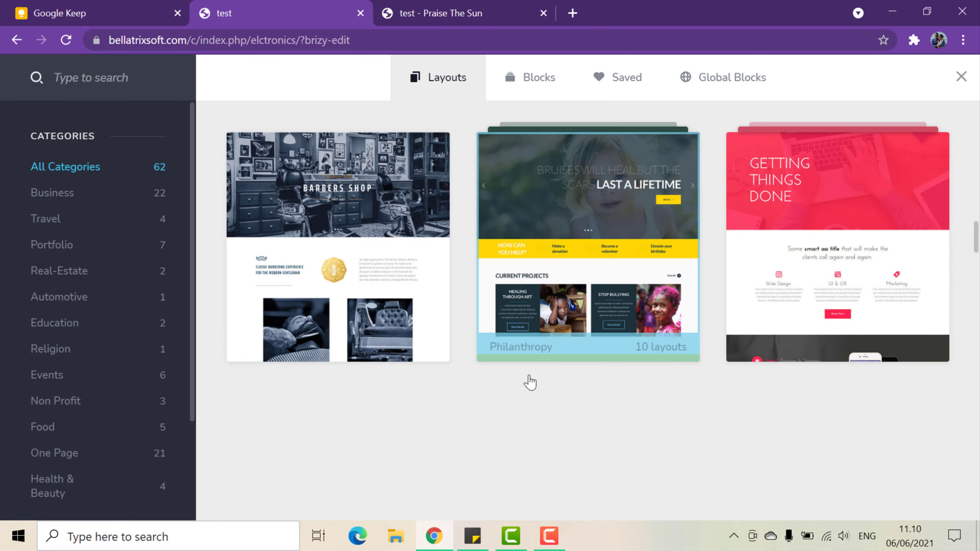
scroll(526, 381, up, 3)
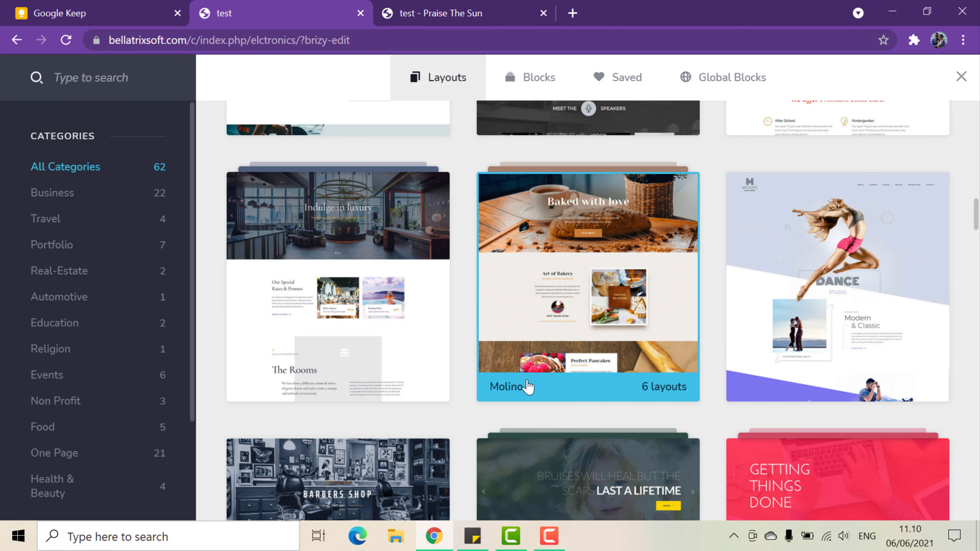
scroll(527, 387, up, 2)
scroll(526, 388, down, 7)
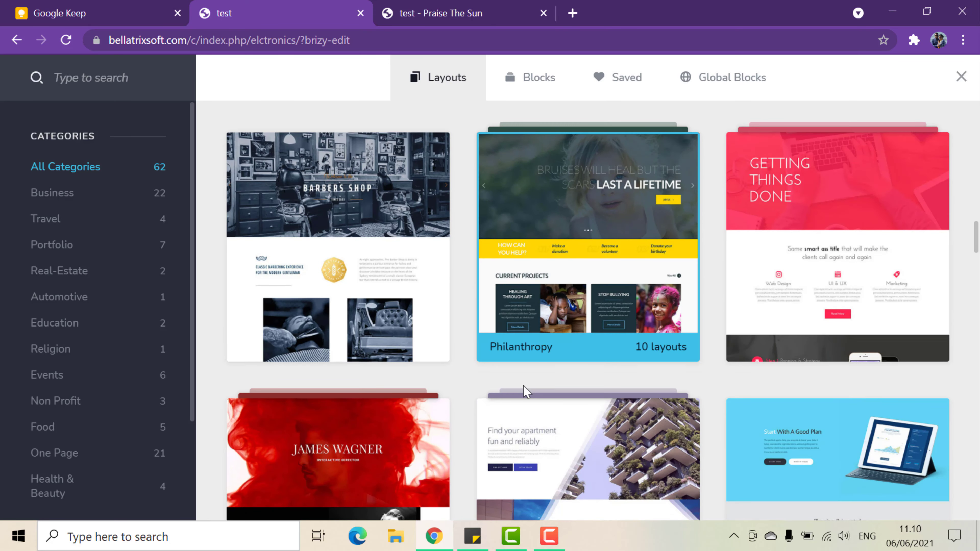
scroll(524, 390, up, 10)
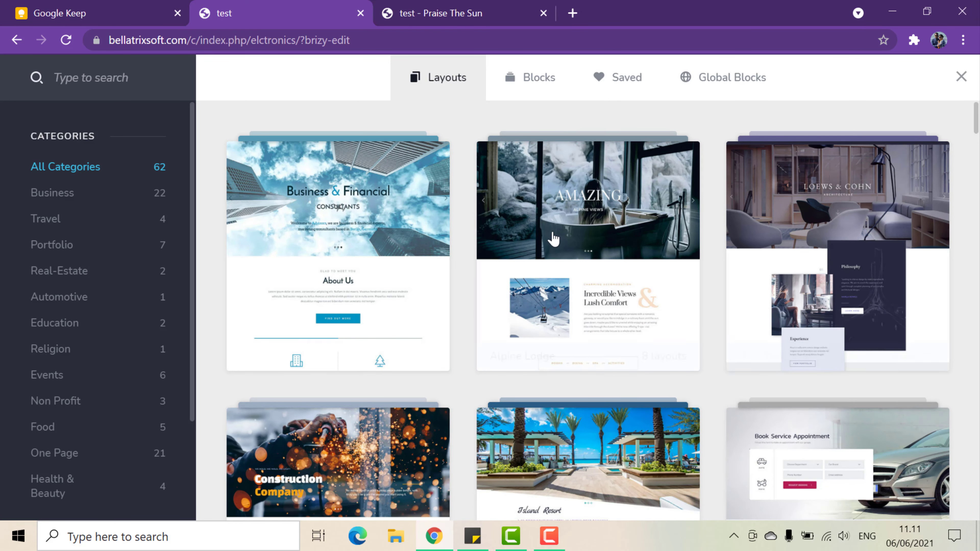
Open the Advisors layout pack, preview its individual pages, and import the Contact Us layout into the page.
click(374, 236)
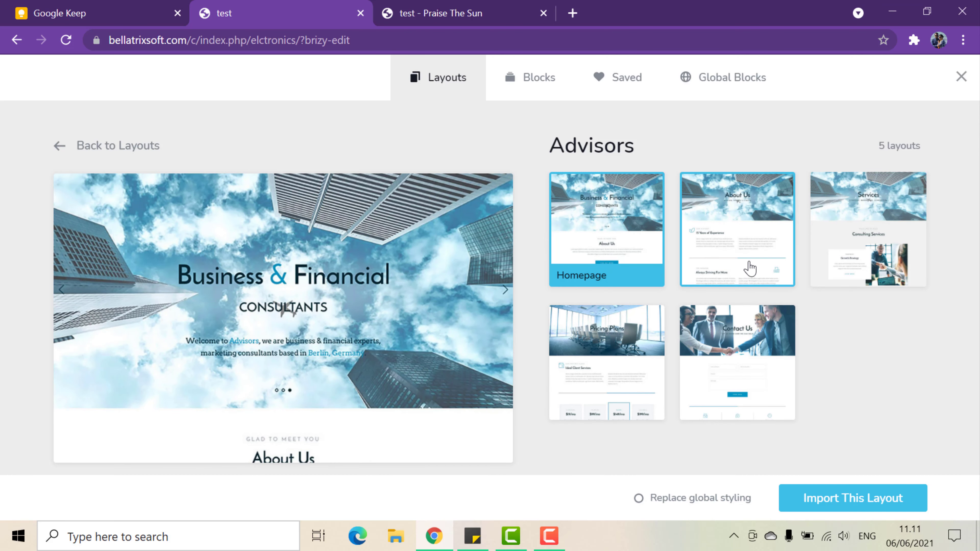
click(743, 232)
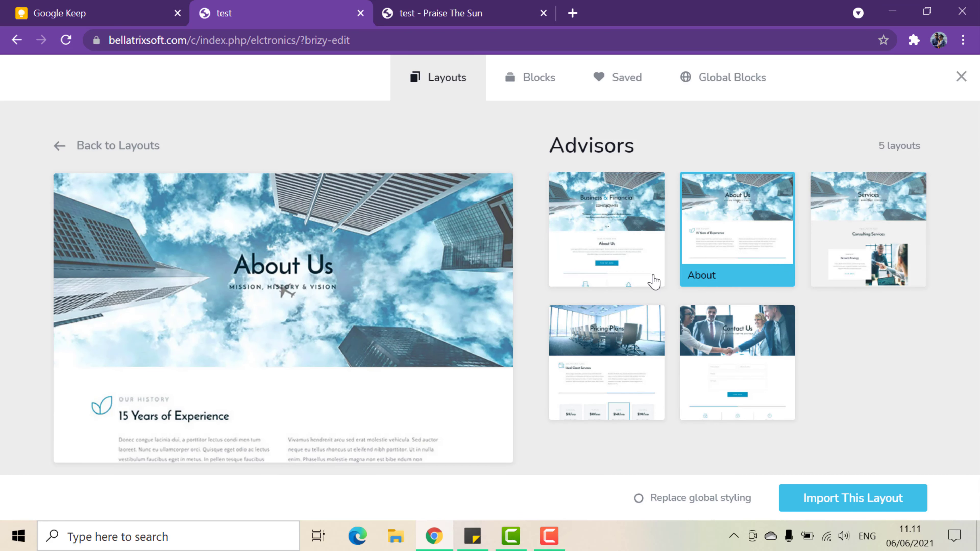
click(628, 258)
click(711, 246)
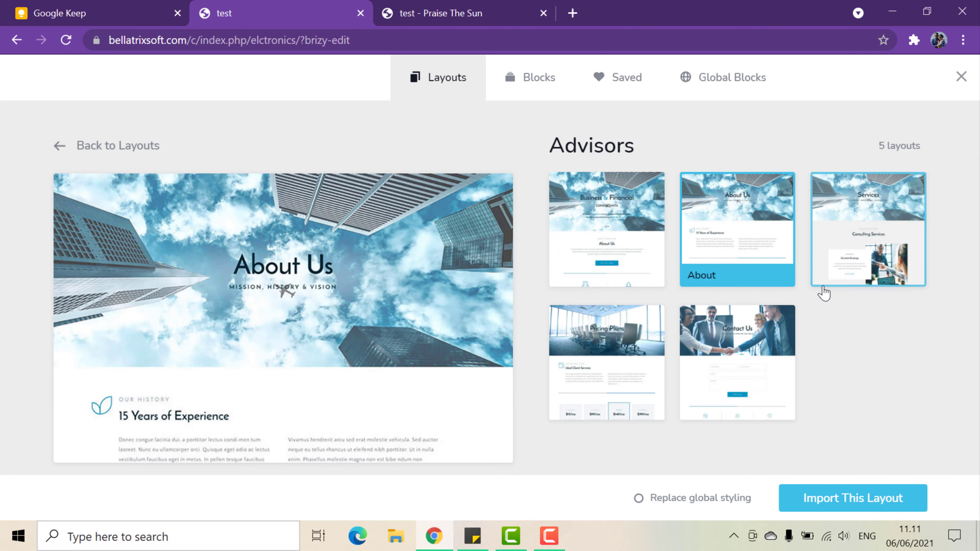
click(874, 243)
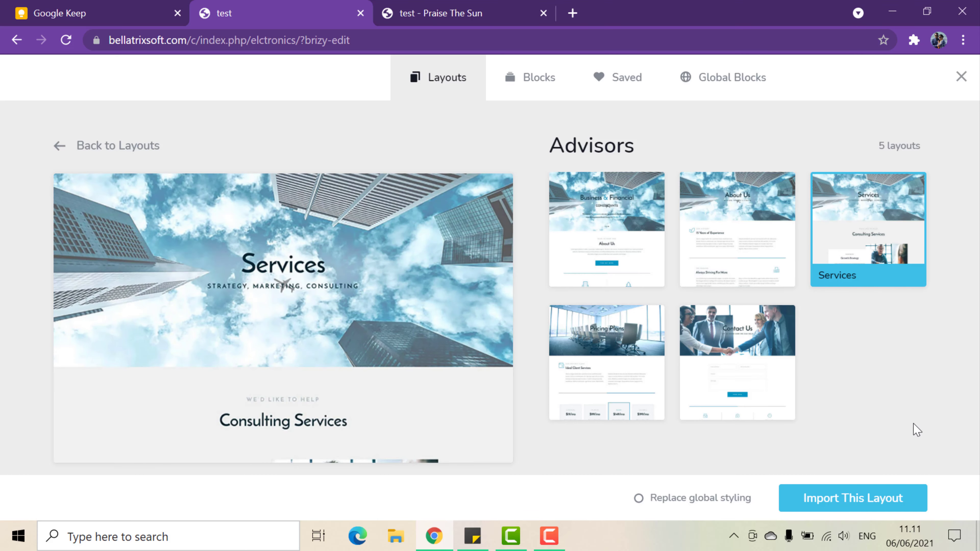
click(573, 353)
click(722, 353)
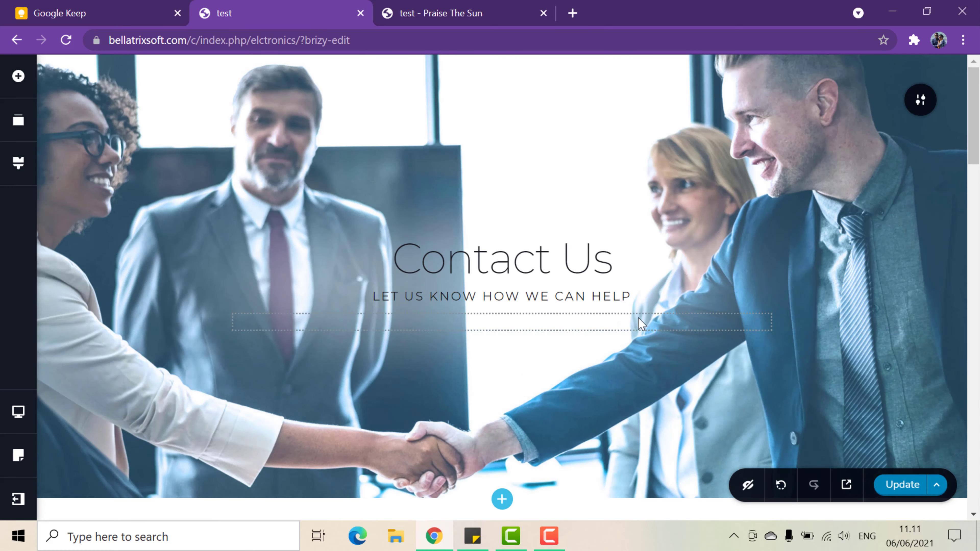
Review the imported Contact Us page from its header down through its sections.
scroll(639, 324, down, 15)
scroll(638, 330, down, 5)
scroll(639, 330, up, 10)
scroll(632, 332, up, 10)
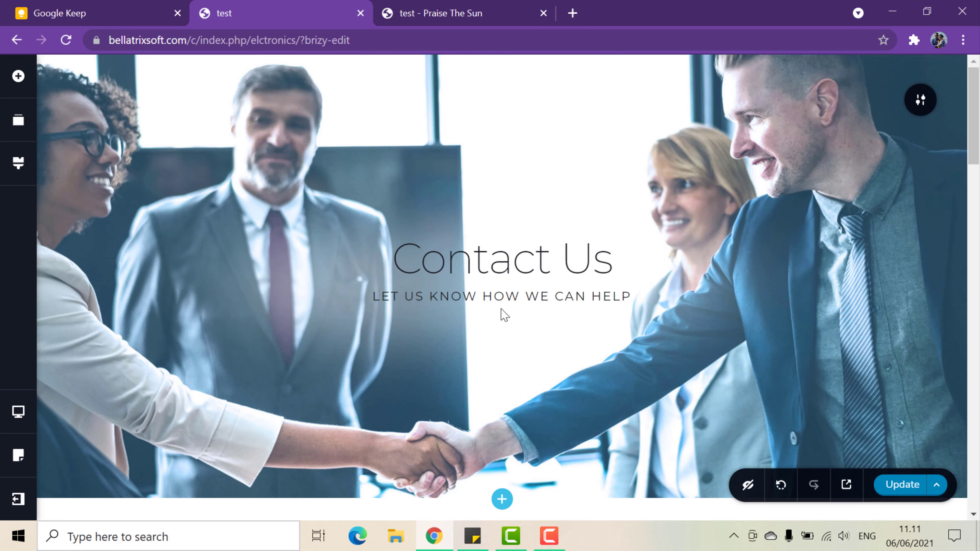
scroll(498, 319, down, 2)
scroll(492, 313, up, 2)
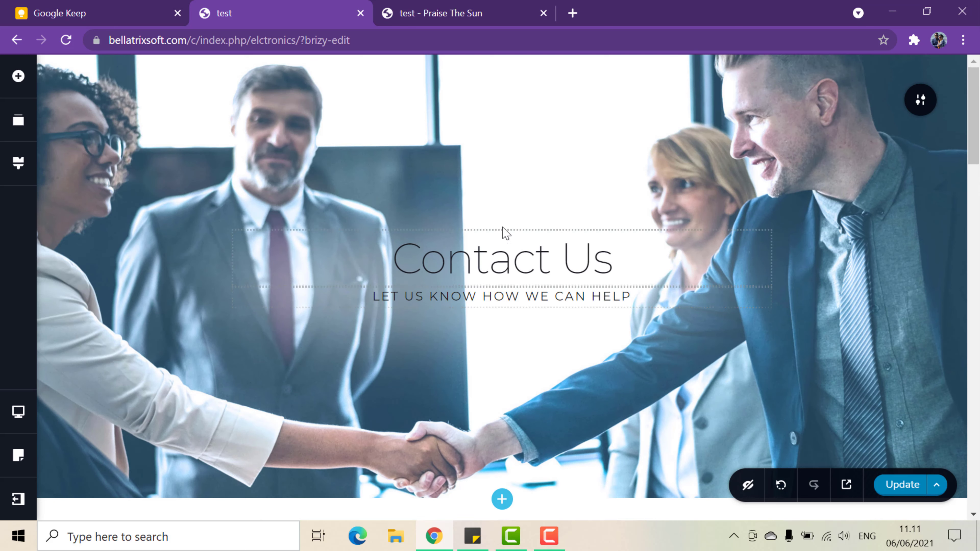
Place the cursor in the header's Contact Us title and select its text to check that it is editable.
click(488, 257)
click(622, 258)
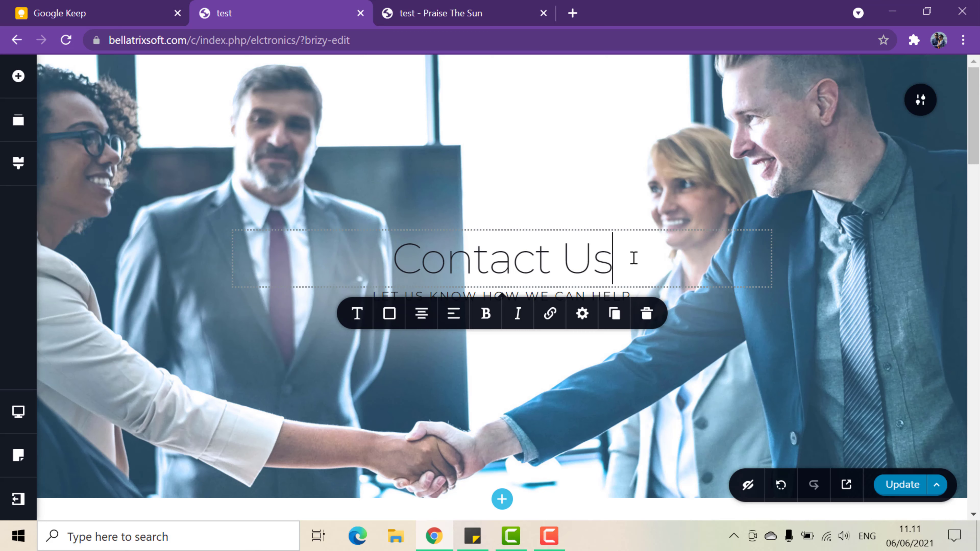
click(395, 340)
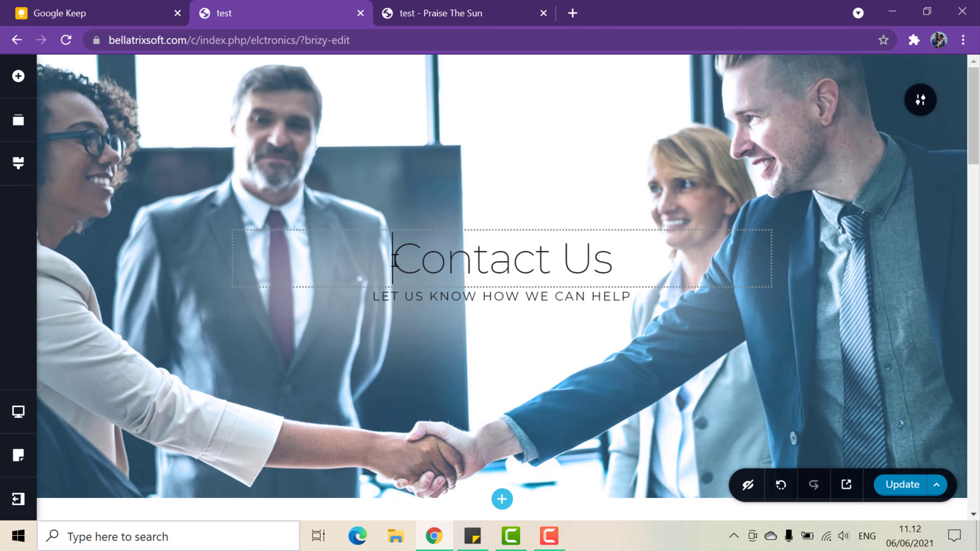
drag(393, 260, 625, 270)
click(446, 366)
Inspect the contact form by selecting its Email Address, Phone Number, Subject and Message fields.
scroll(577, 311, down, 10)
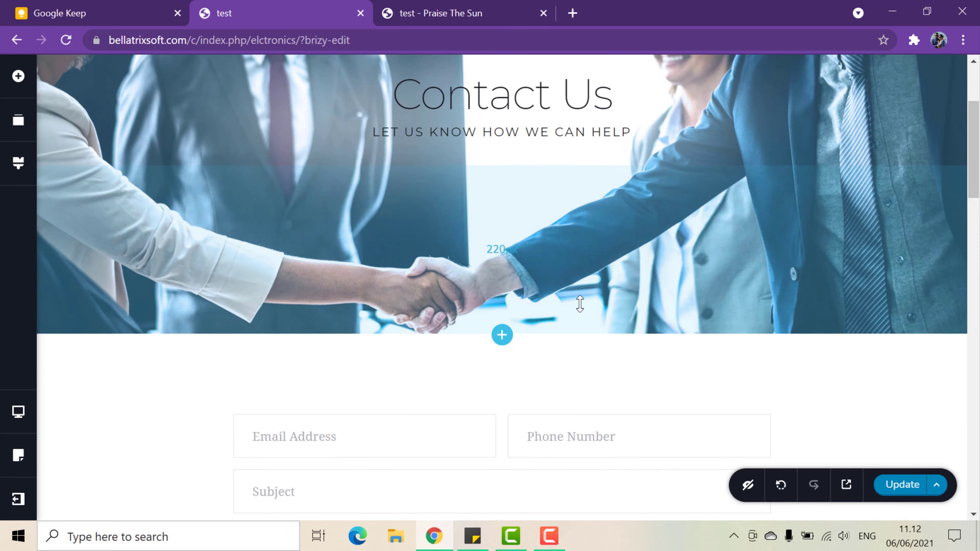
scroll(585, 308, up, 8)
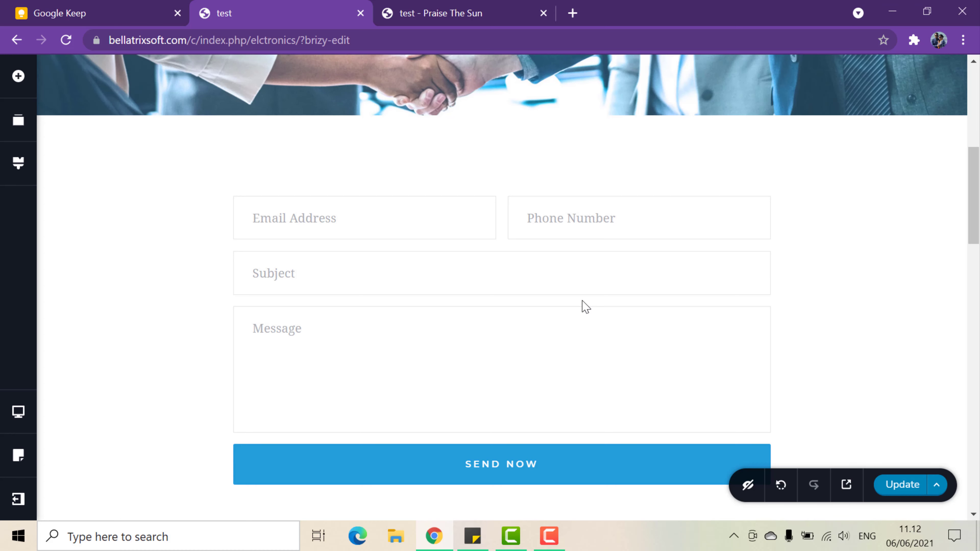
scroll(585, 307, down, 3)
scroll(584, 302, up, 3)
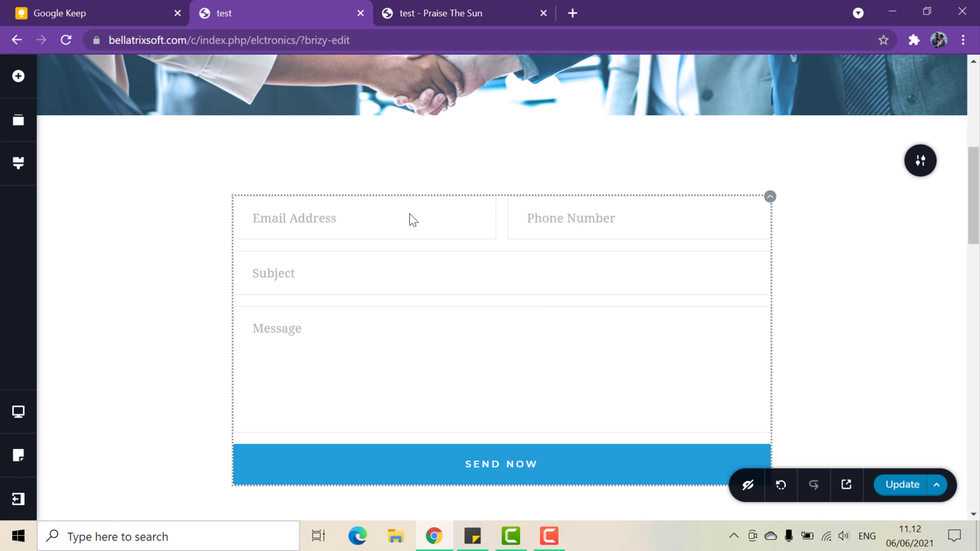
click(393, 213)
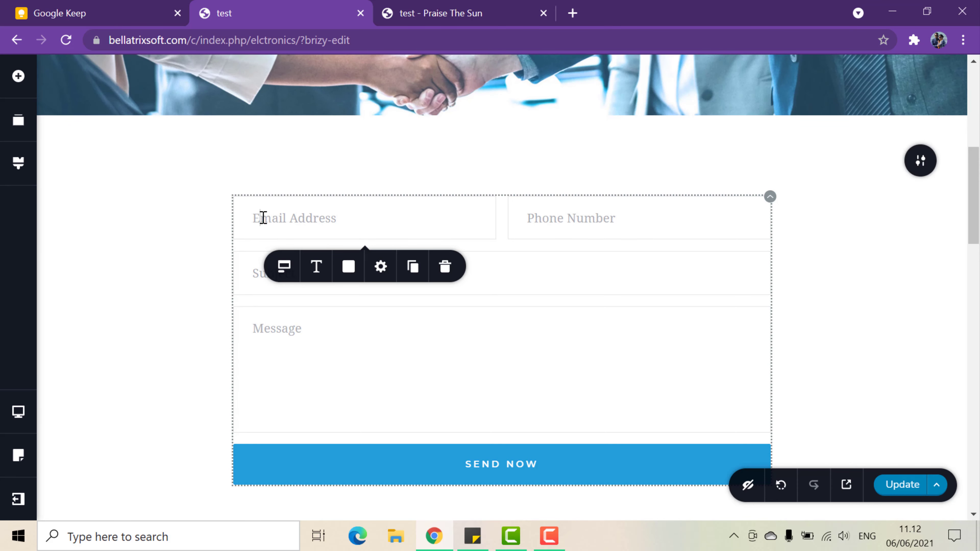
click(549, 225)
click(350, 271)
click(333, 346)
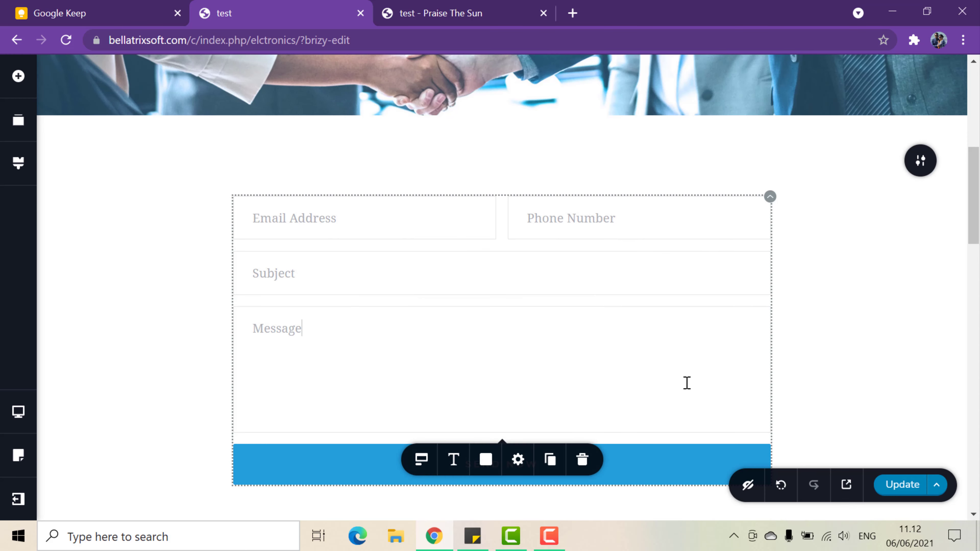
scroll(710, 358, down, 3)
click(813, 331)
mouse_move(978, 267)
mouse_down()
mouse_move(978, 253)
mouse_move(978, 261)
mouse_up()
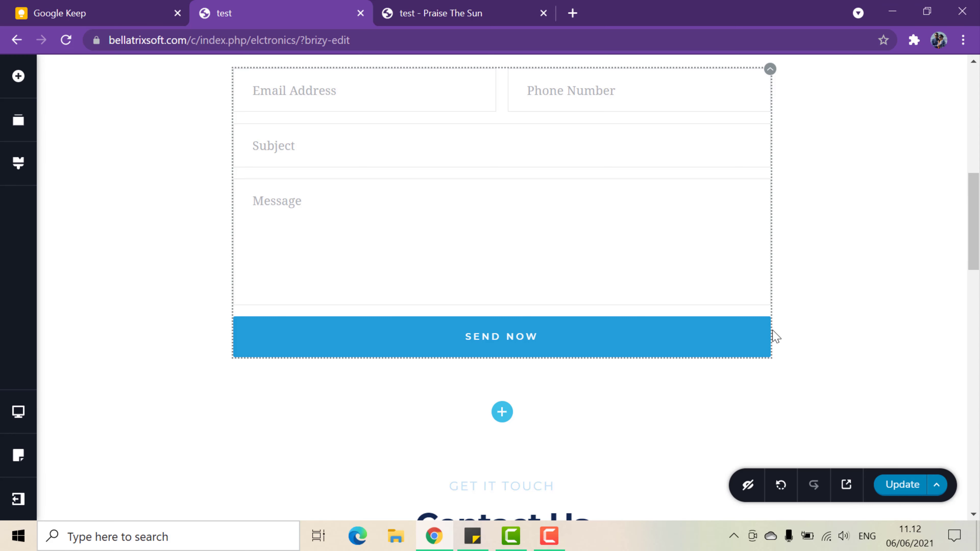
Inspect the contact details section by placing the cursor in the Information, Address and Schedule texts.
scroll(180, 414, down, 6)
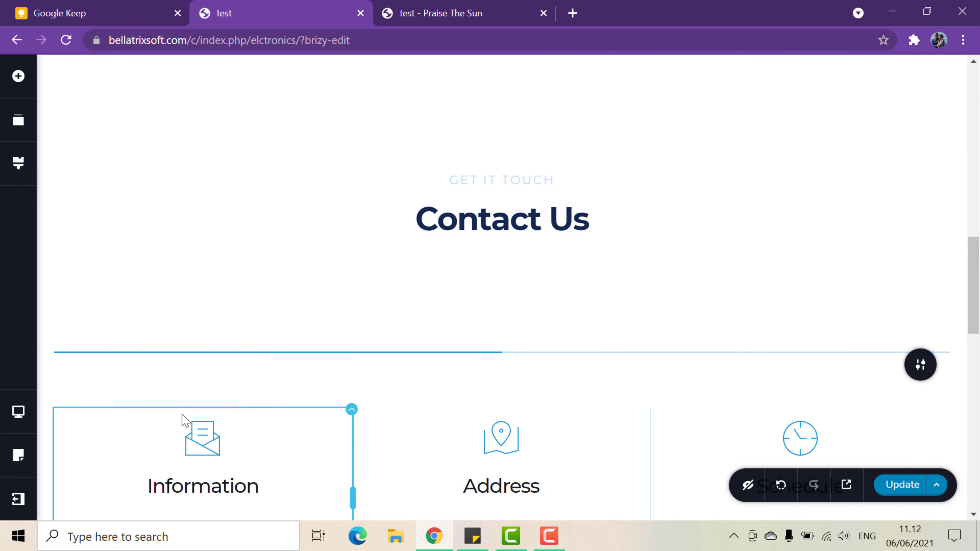
scroll(333, 402, up, 3)
scroll(383, 396, down, 5)
scroll(383, 389, up, 9)
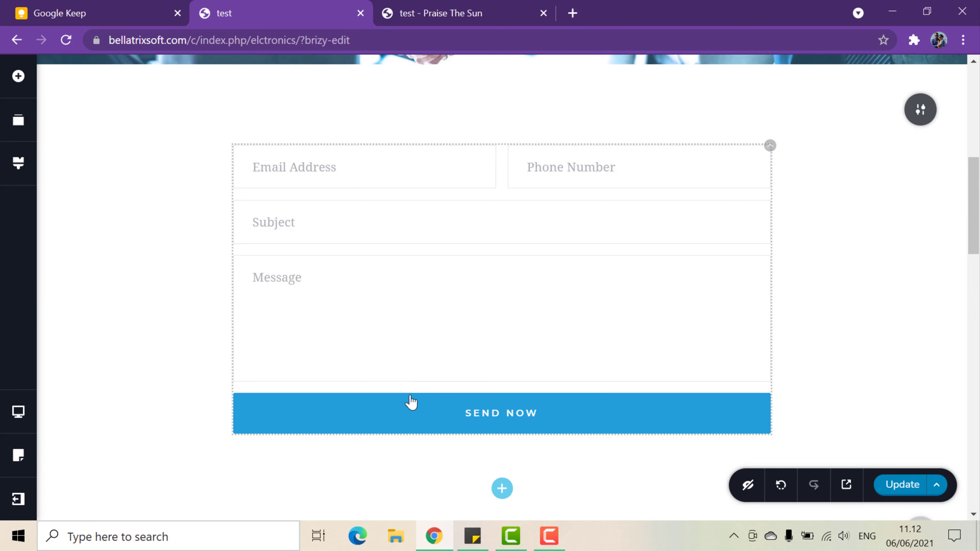
scroll(601, 160, down, 5)
scroll(258, 341, down, 3)
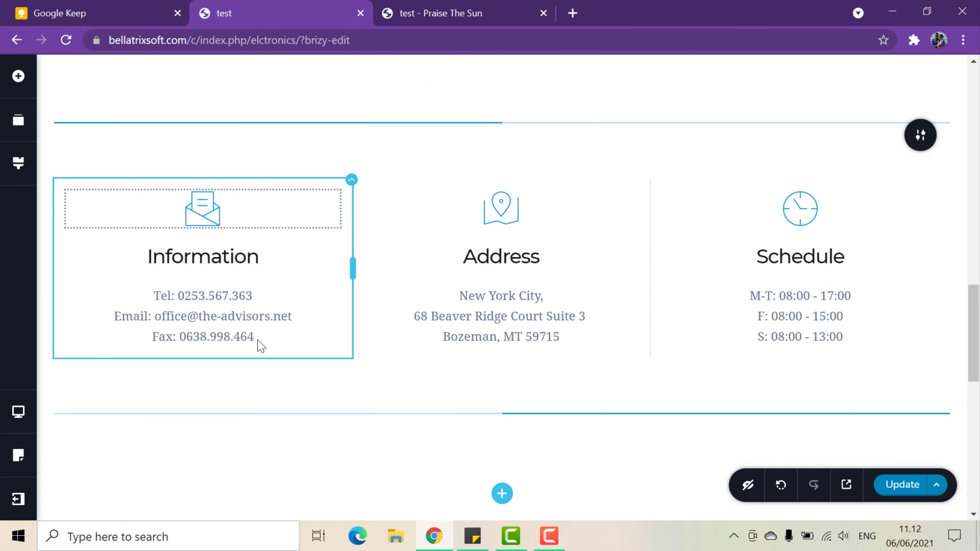
click(216, 316)
click(487, 316)
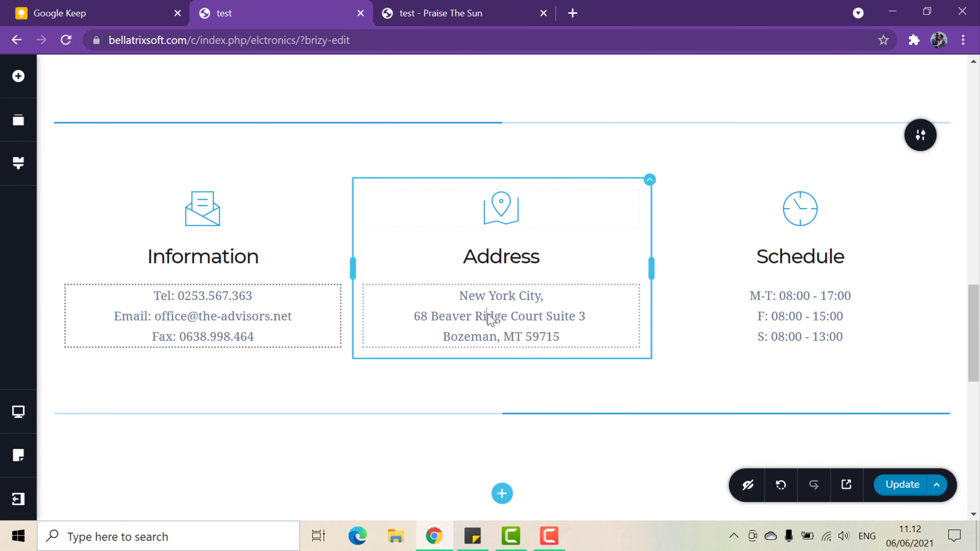
click(803, 295)
scroll(864, 270, down, 2)
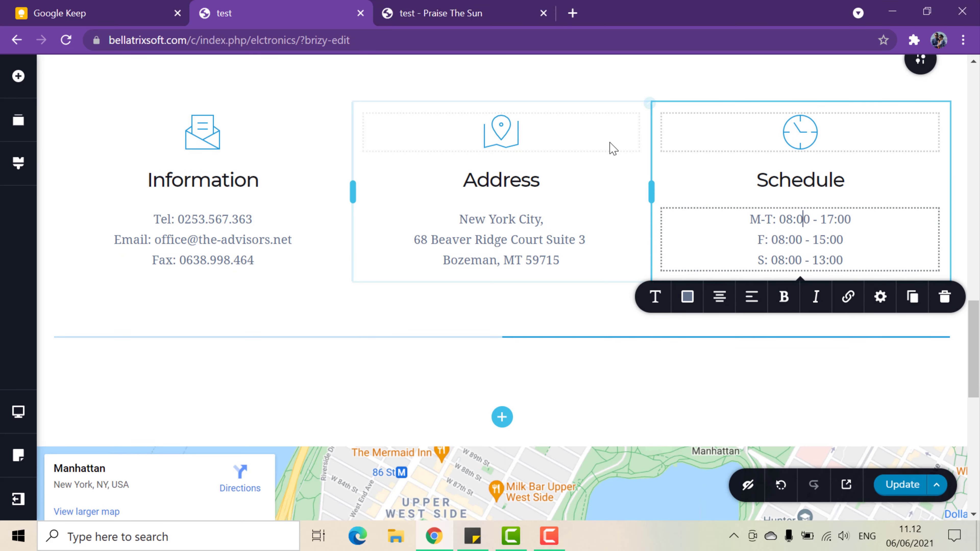
click(208, 222)
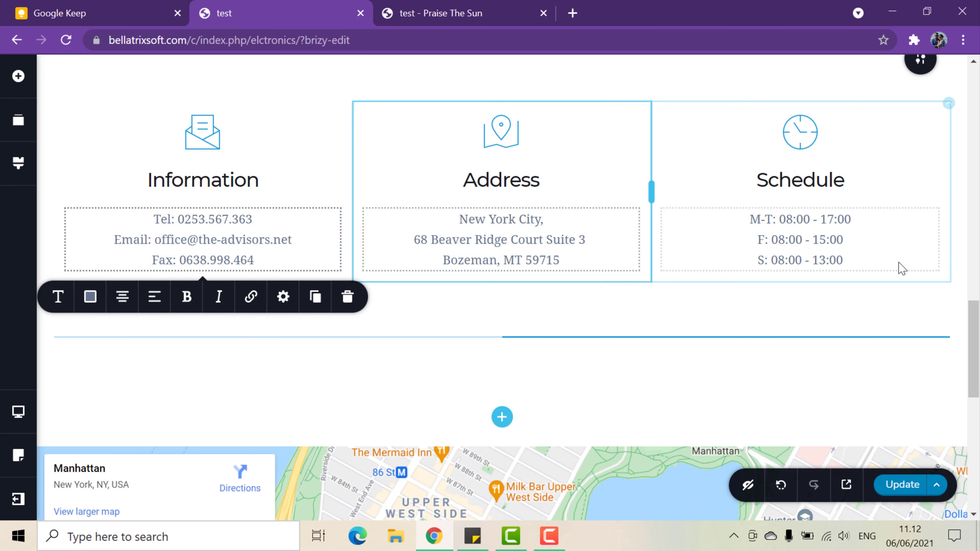
Examine the Manhattan map block near the end of the page.
scroll(733, 274, down, 12)
scroll(481, 284, up, 3)
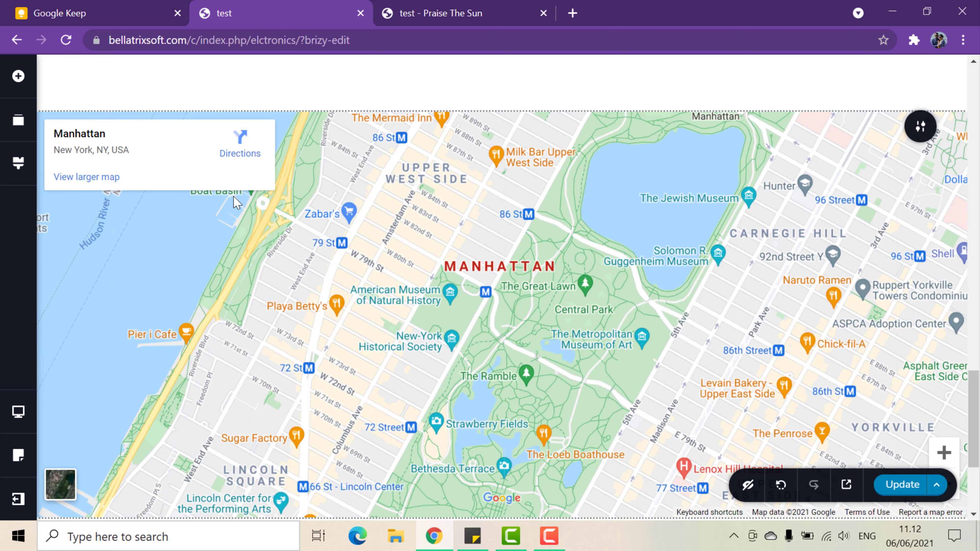
scroll(308, 301, down, 5)
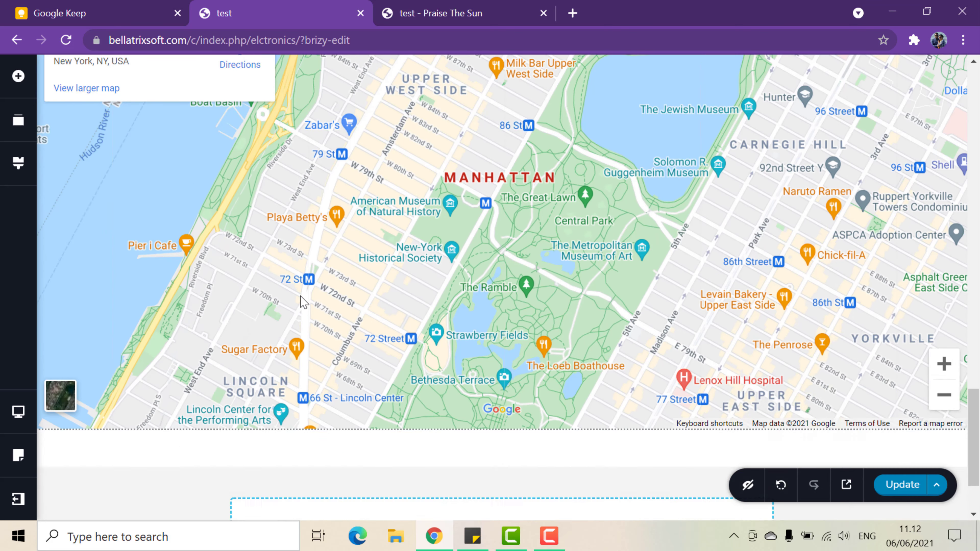
scroll(304, 301, up, 6)
Review the whole Contact Us page once more, from the header image down to the map.
scroll(303, 294, up, 15)
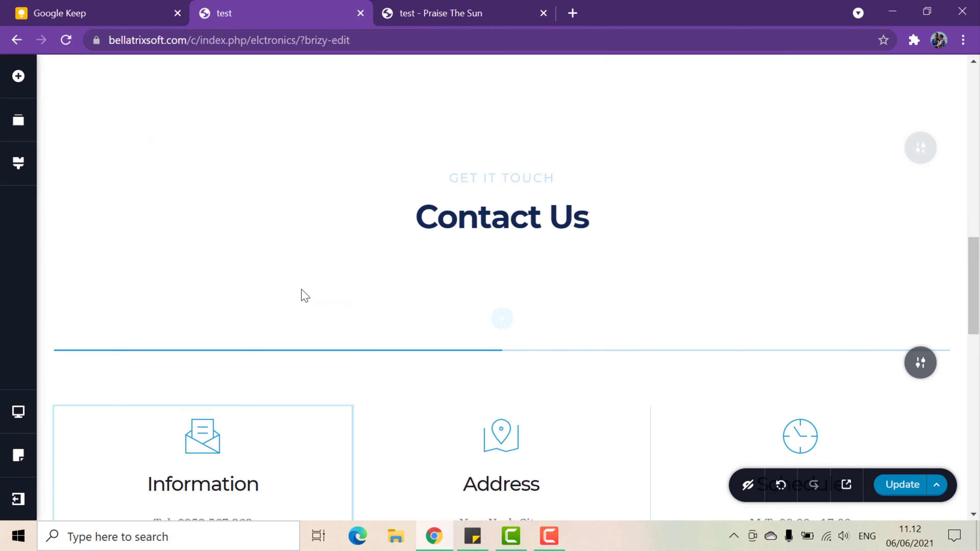
scroll(301, 274, up, 2)
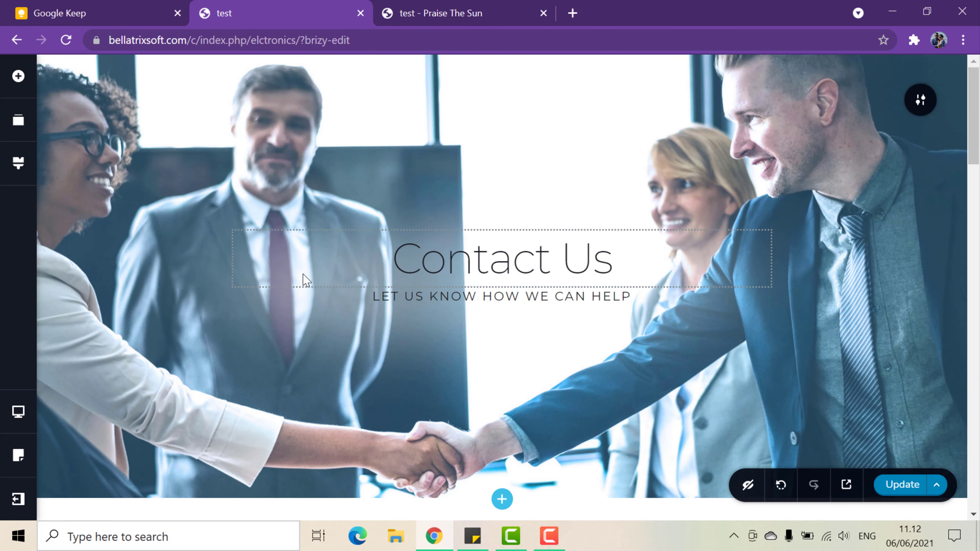
scroll(305, 280, down, 15)
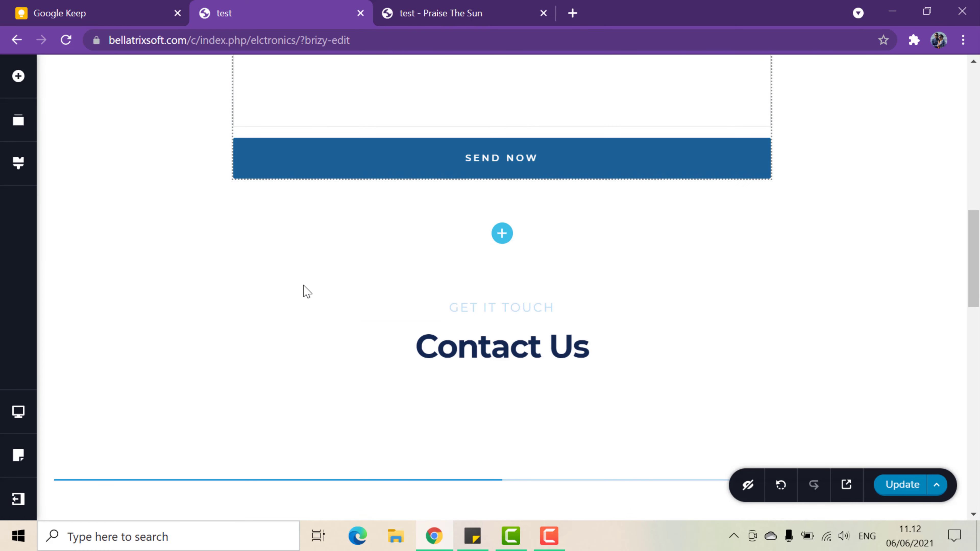
scroll(305, 280, down, 10)
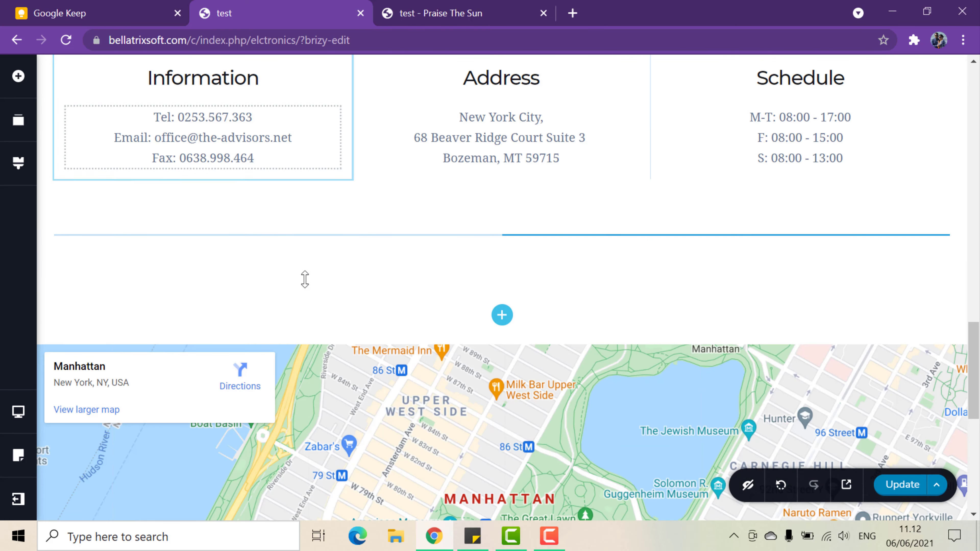
scroll(304, 279, down, 10)
scroll(305, 285, up, 7)
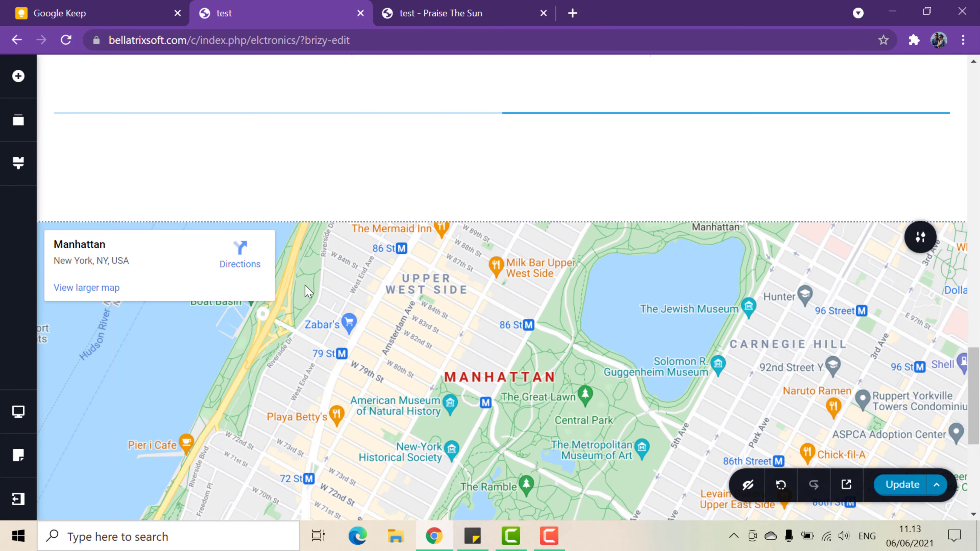
scroll(305, 284, up, 5)
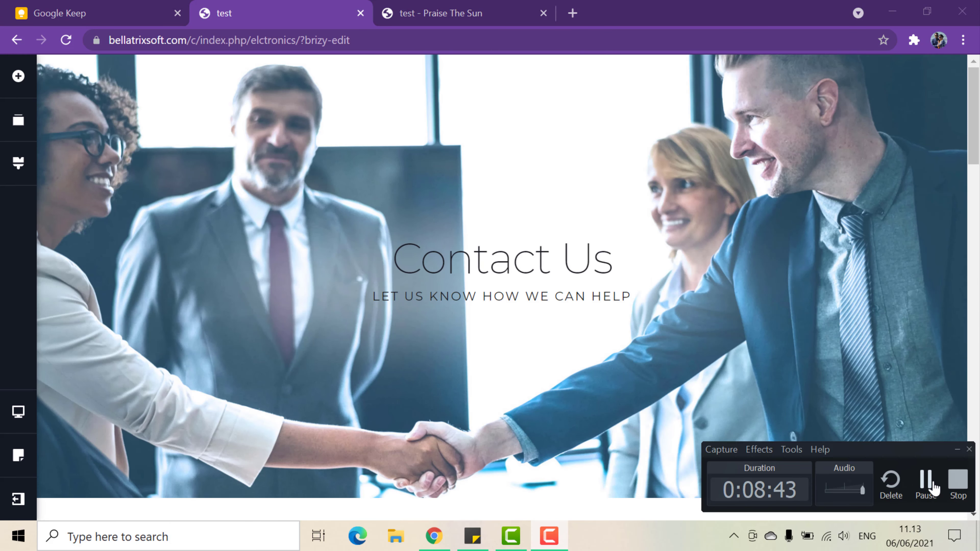
click(934, 488)
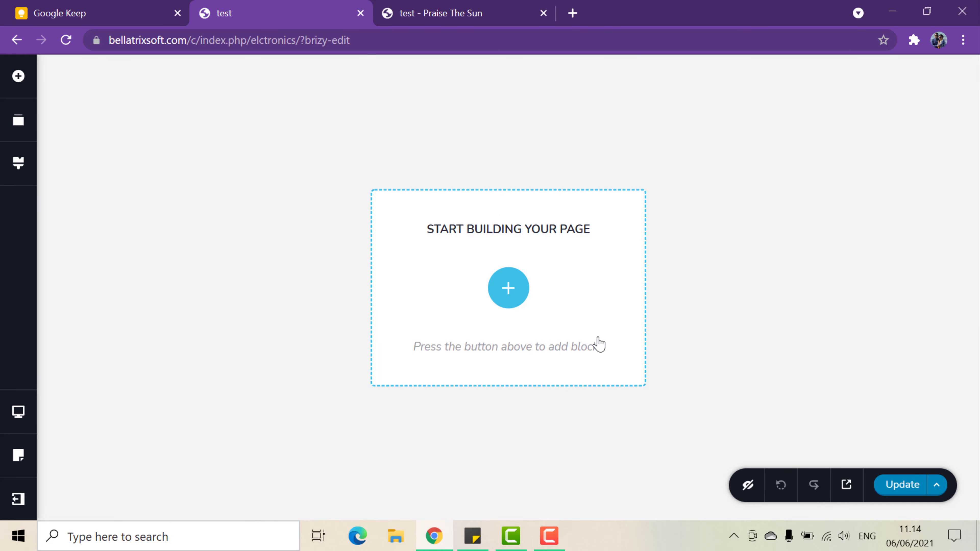
Open the block library from the empty page and look through the light Kit #2 blocks.
click(508, 290)
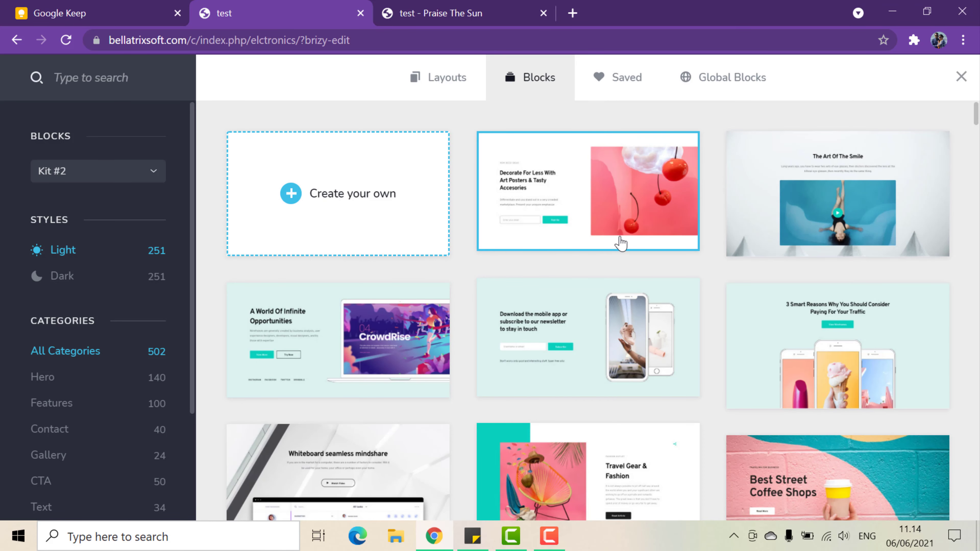
scroll(617, 257, down, 6)
scroll(619, 266, up, 6)
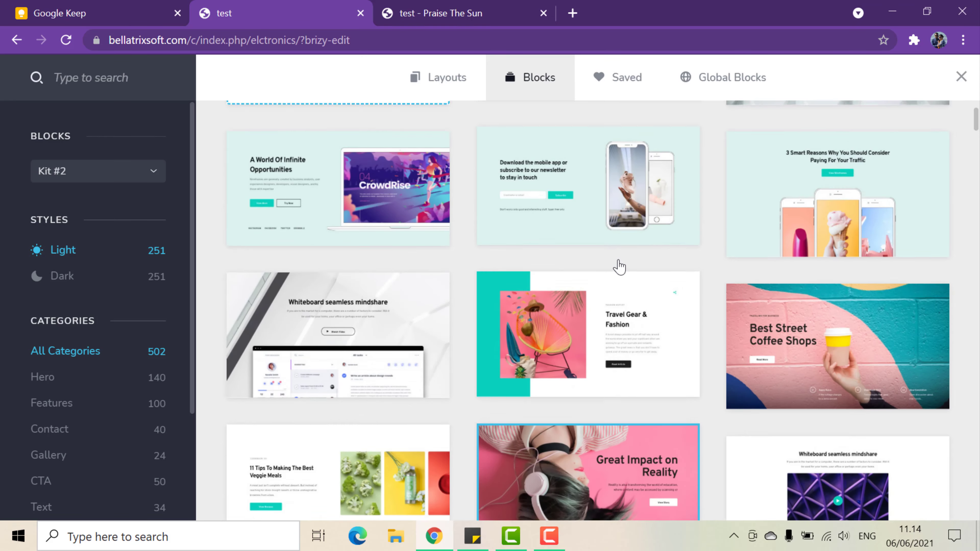
Browse the page layouts of all categories, open the Advisors pack and import its Homepage layout into the page.
click(429, 79)
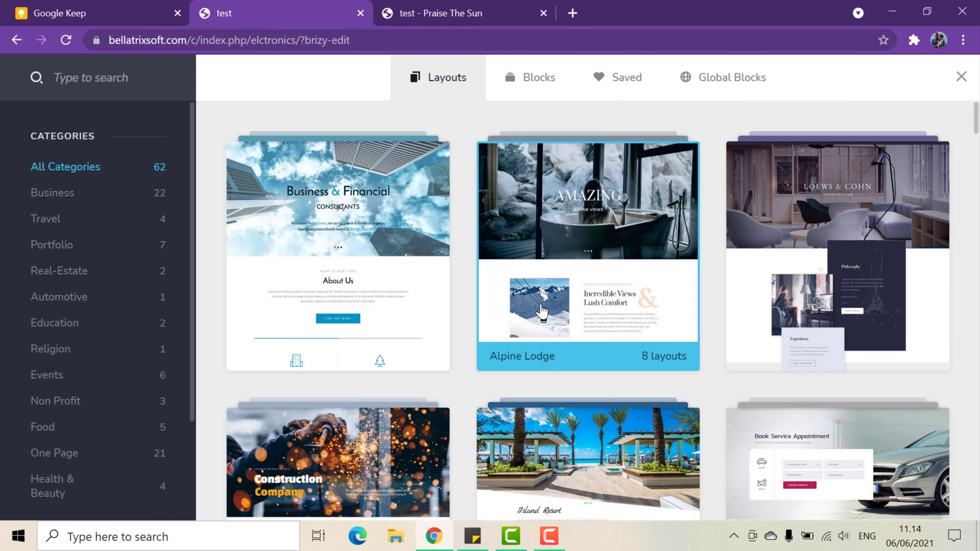
scroll(527, 305, down, 3)
scroll(527, 305, up, 3)
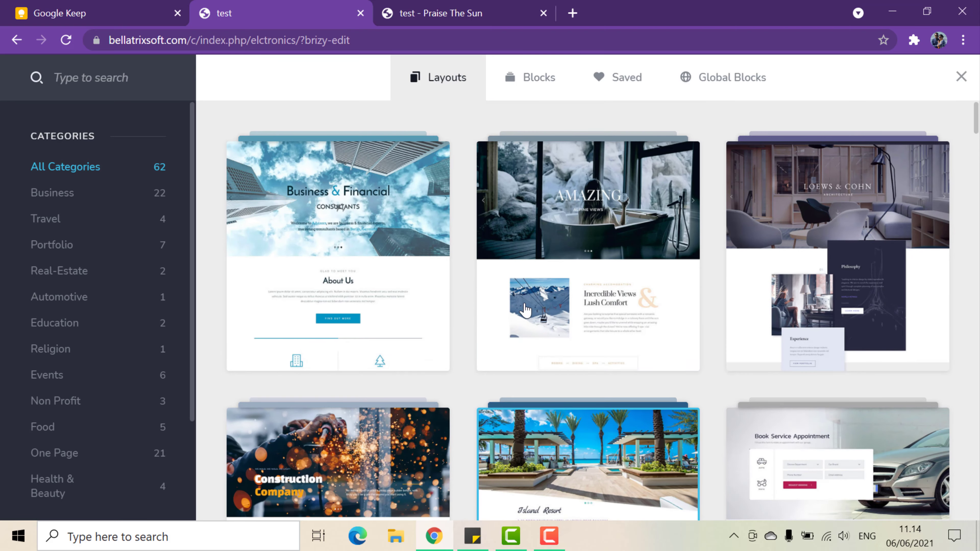
scroll(409, 232, down, 3)
scroll(409, 232, up, 3)
scroll(409, 232, down, 3)
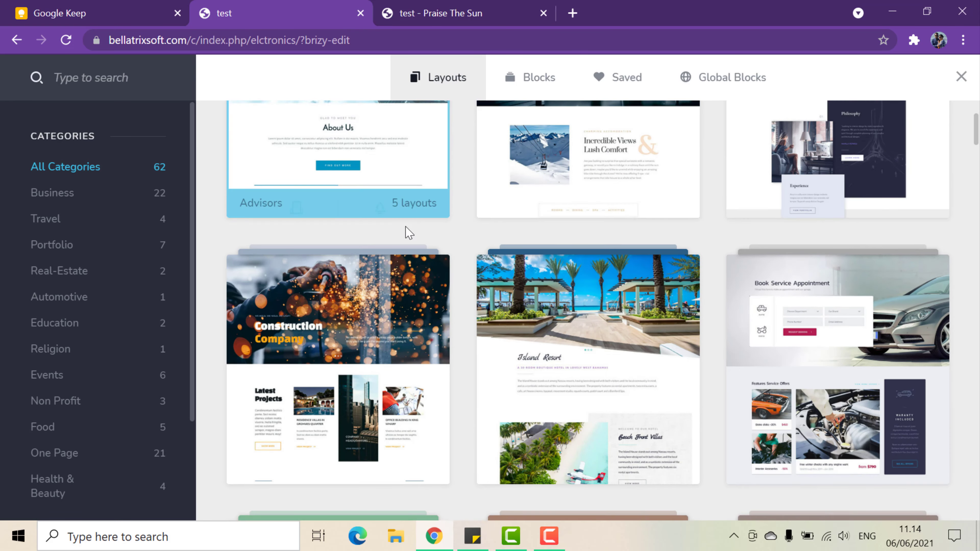
scroll(408, 232, up, 3)
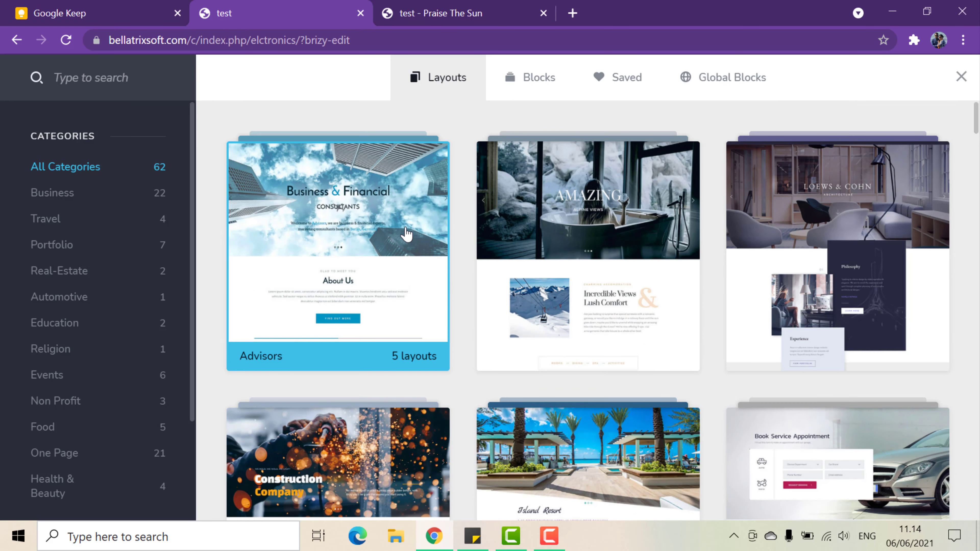
click(416, 253)
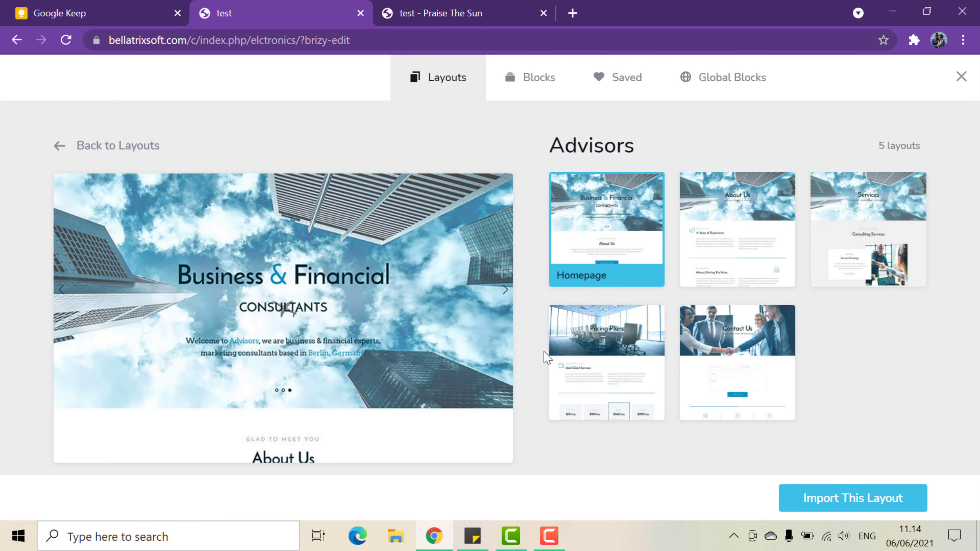
scroll(468, 372, down, 3)
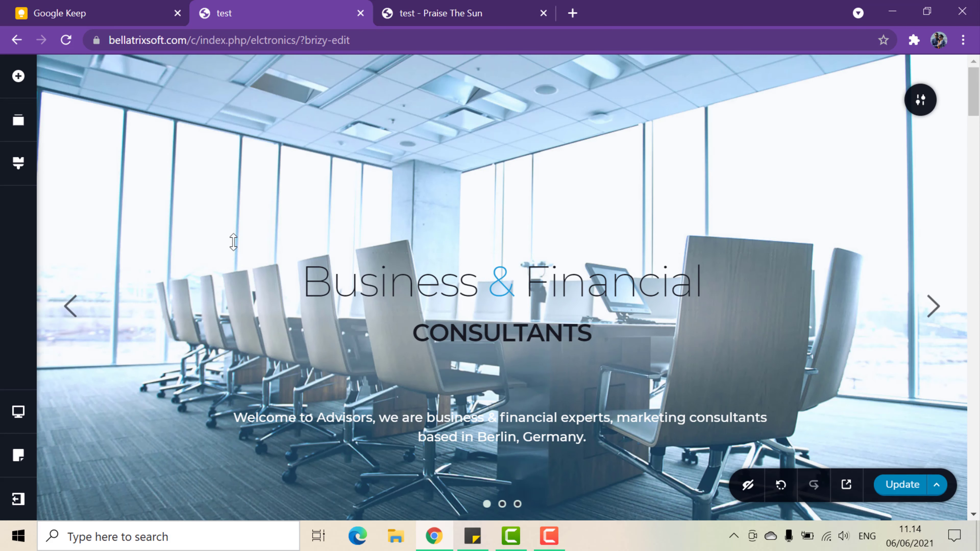
Review the imported Advisors homepage from the hero slider through the Consulting Services section and return to its beginning.
scroll(234, 256, down, 7)
scroll(236, 255, down, 15)
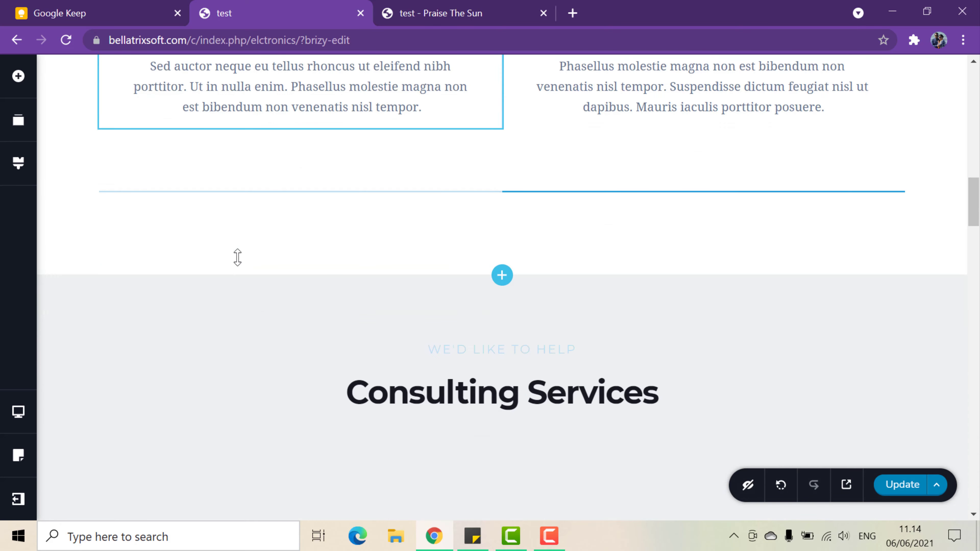
scroll(239, 293, down, 5)
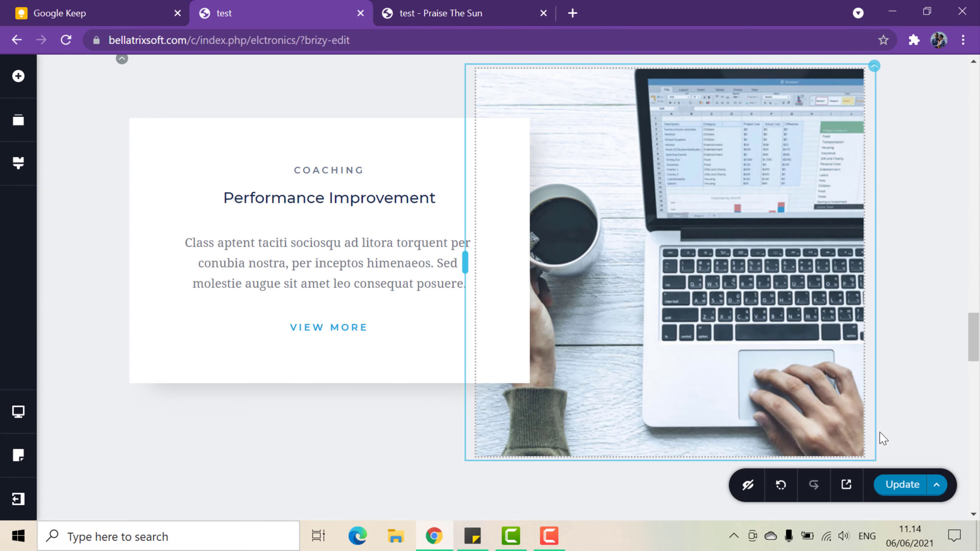
drag(975, 339, 977, 91)
scroll(500, 315, down, 3)
scroll(553, 289, up, 3)
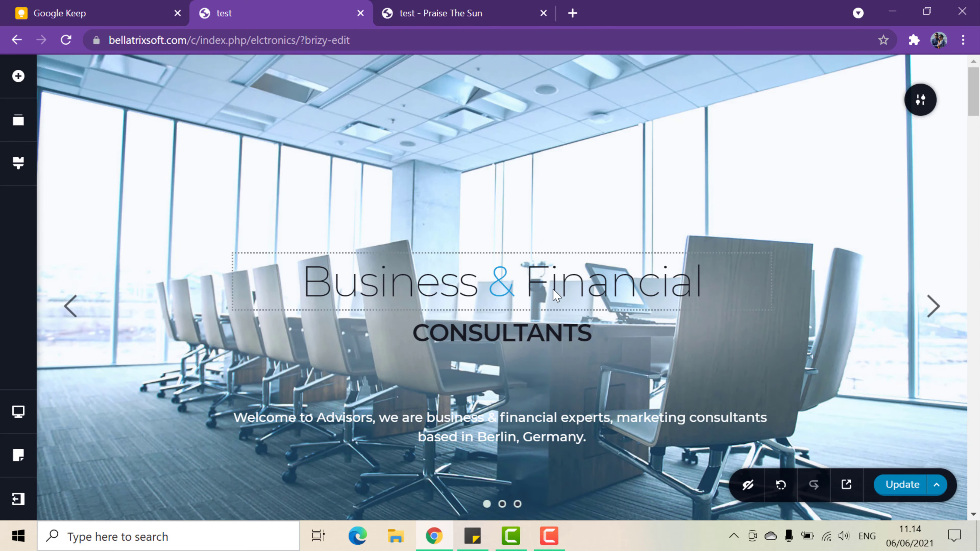
Select the hero's Business & Financial title text, and check the editing options of the welcome paragraph below it.
click(550, 285)
drag(711, 287, 302, 283)
scroll(376, 280, down, 4)
click(522, 244)
click(585, 296)
scroll(587, 299, down, 20)
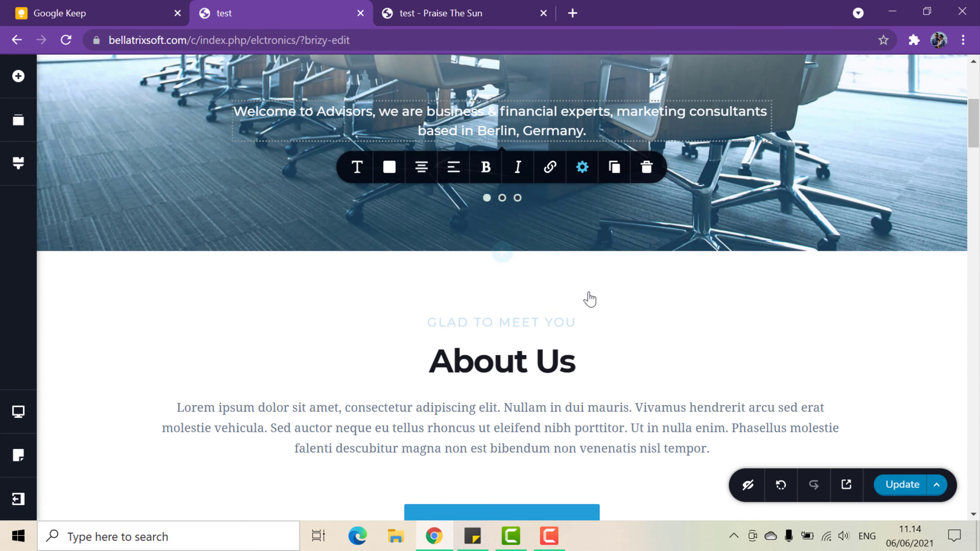
Look through the imported homepage from the hero past the service sections to the Contact Us form and return to the hero.
scroll(588, 308, down, 20)
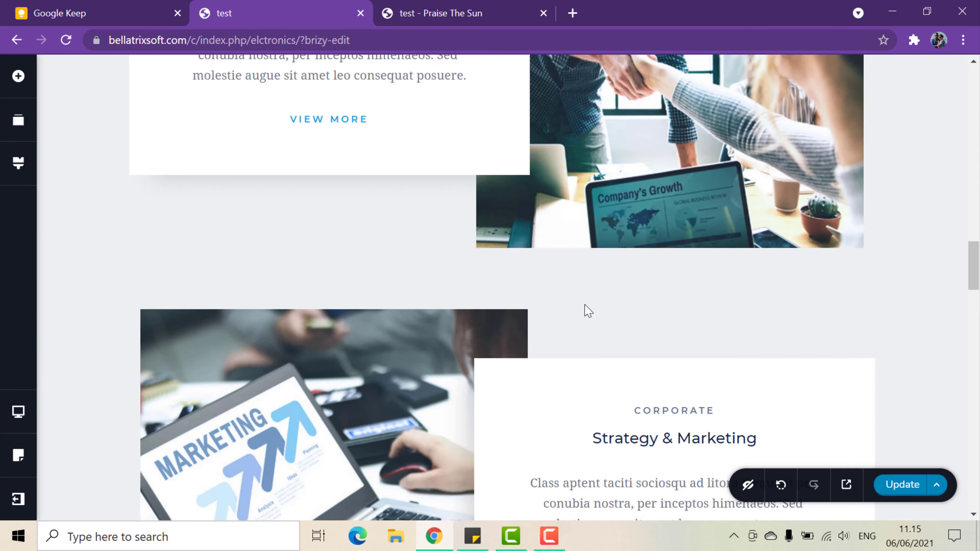
scroll(586, 315, down, 20)
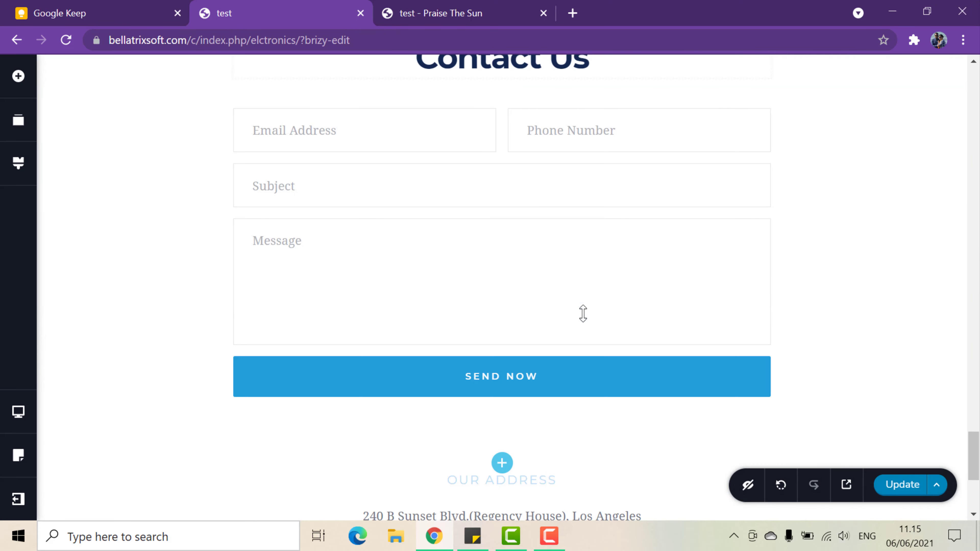
scroll(584, 313, up, 14)
scroll(583, 315, up, 15)
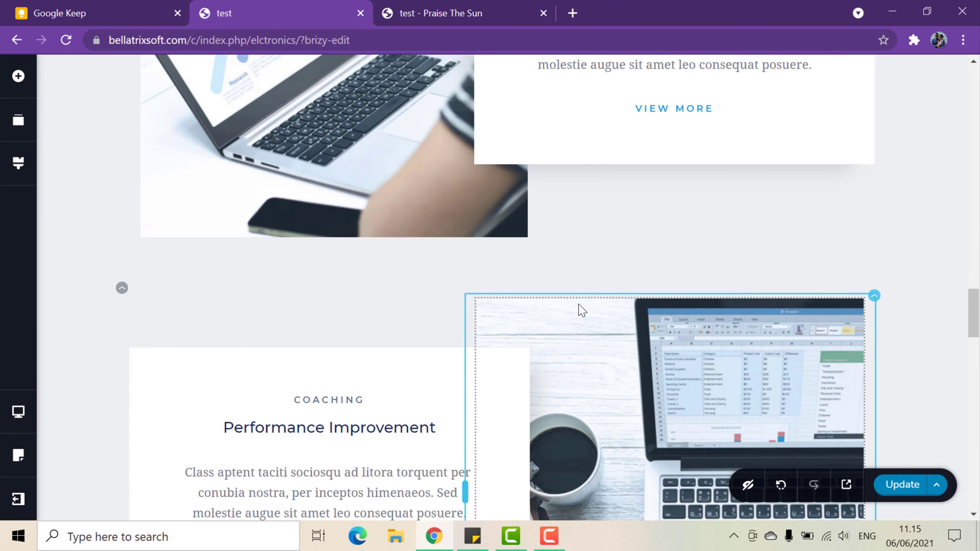
scroll(576, 299, up, 15)
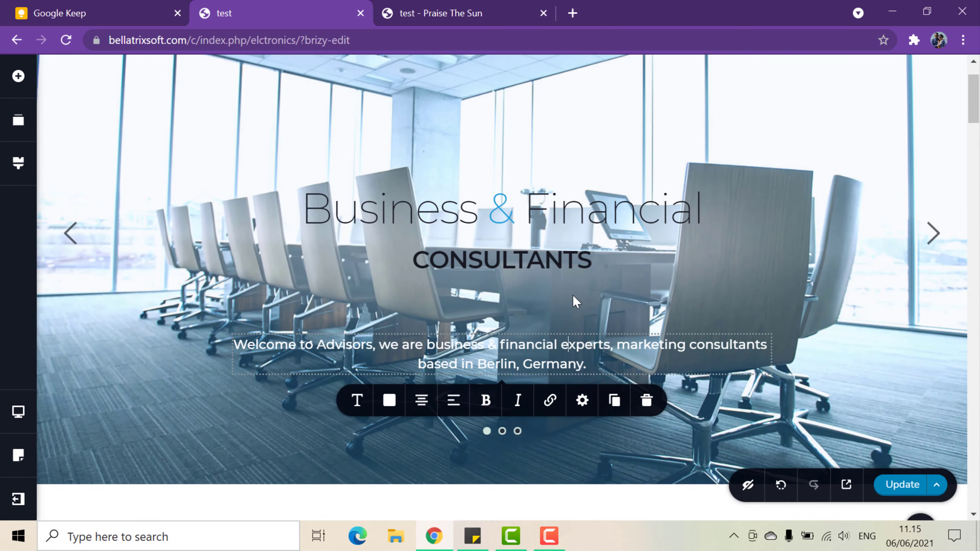
scroll(573, 293, down, 5)
scroll(576, 294, down, 7)
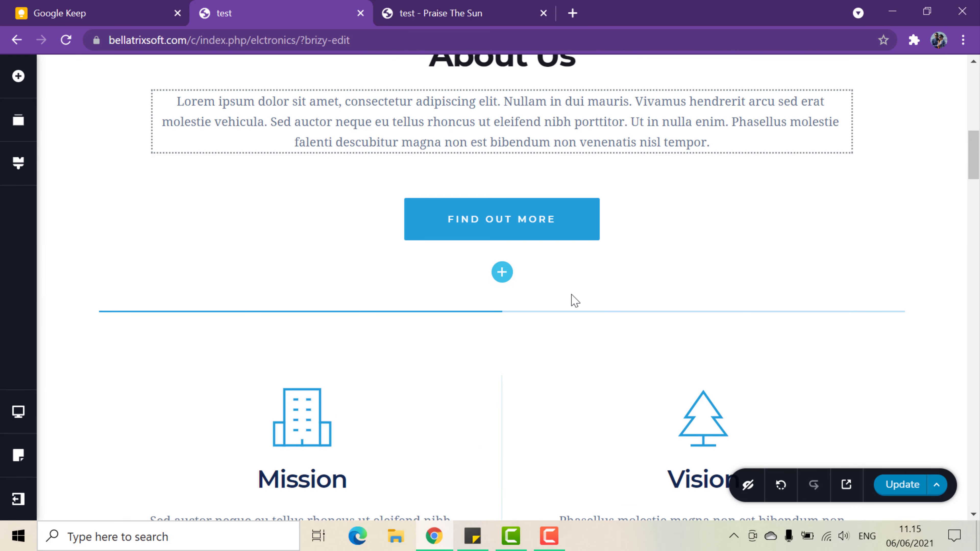
scroll(574, 297, up, 13)
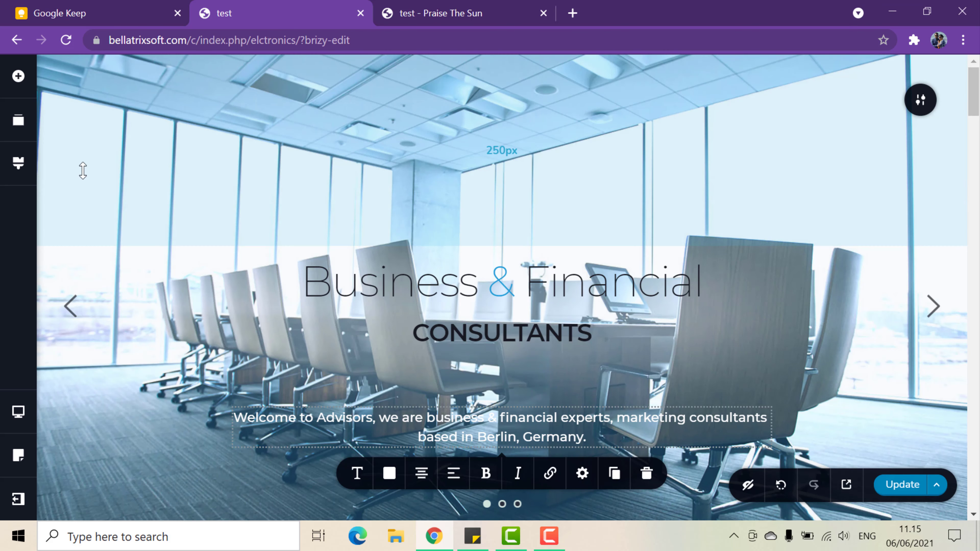
click(70, 373)
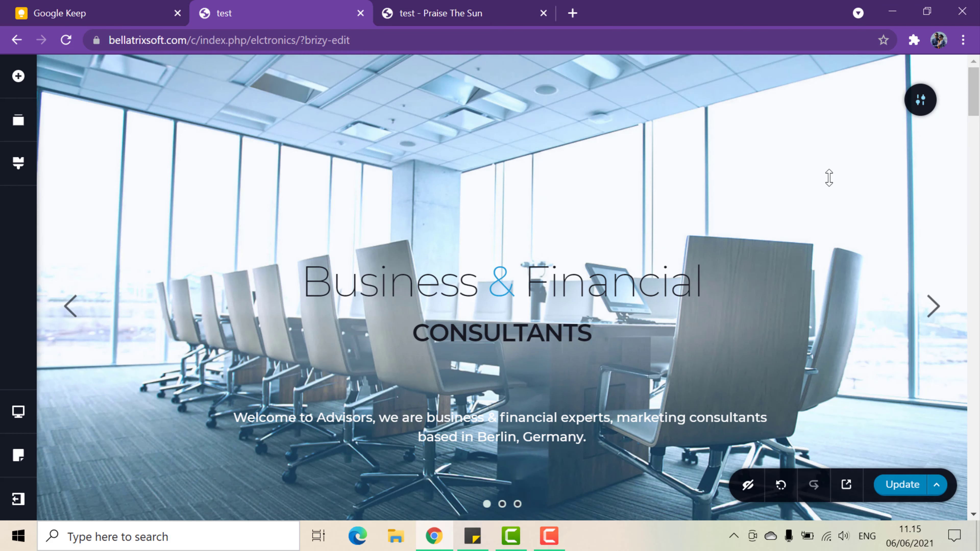
scroll(973, 116, down, 5)
scroll(928, 232, down, 2)
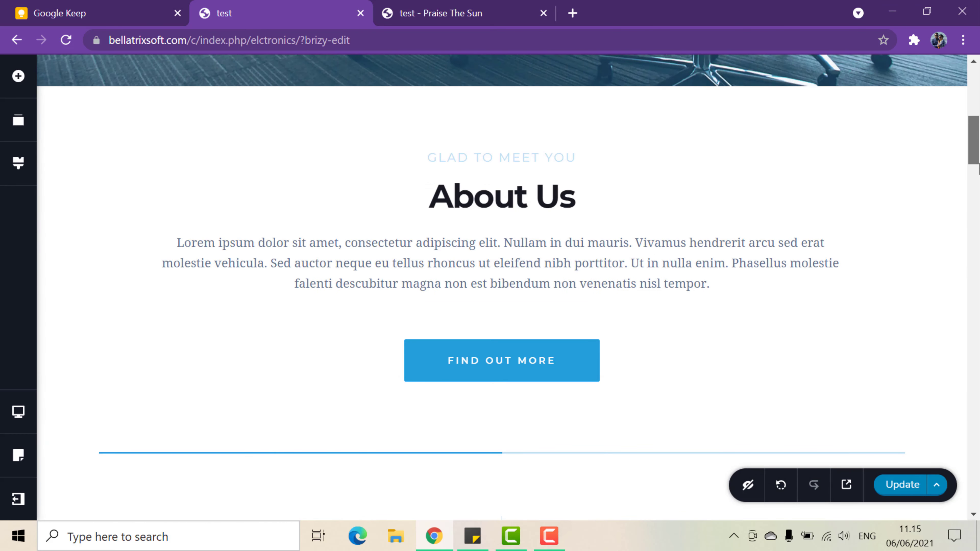
scroll(928, 114, up, 8)
Open the hero block's background settings and remove its conference room image.
click(922, 105)
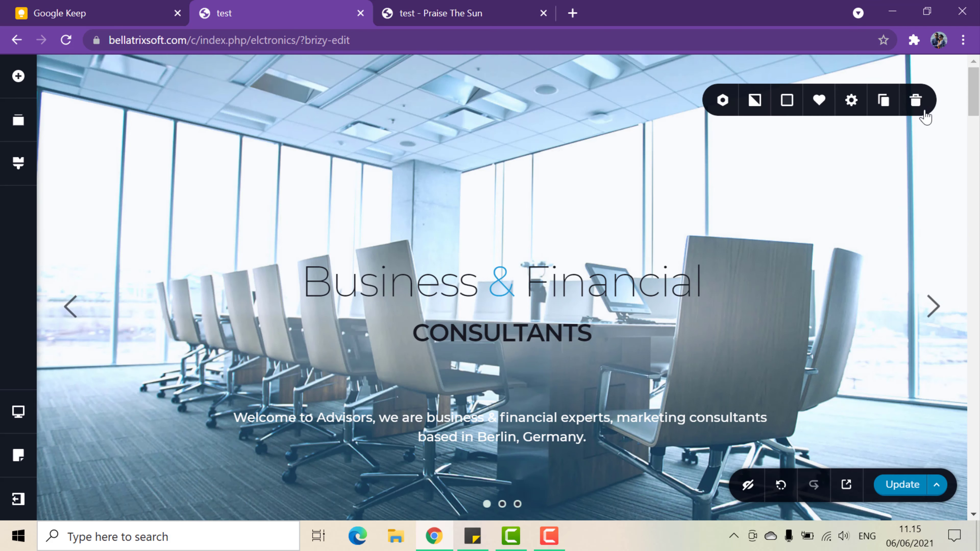
click(755, 104)
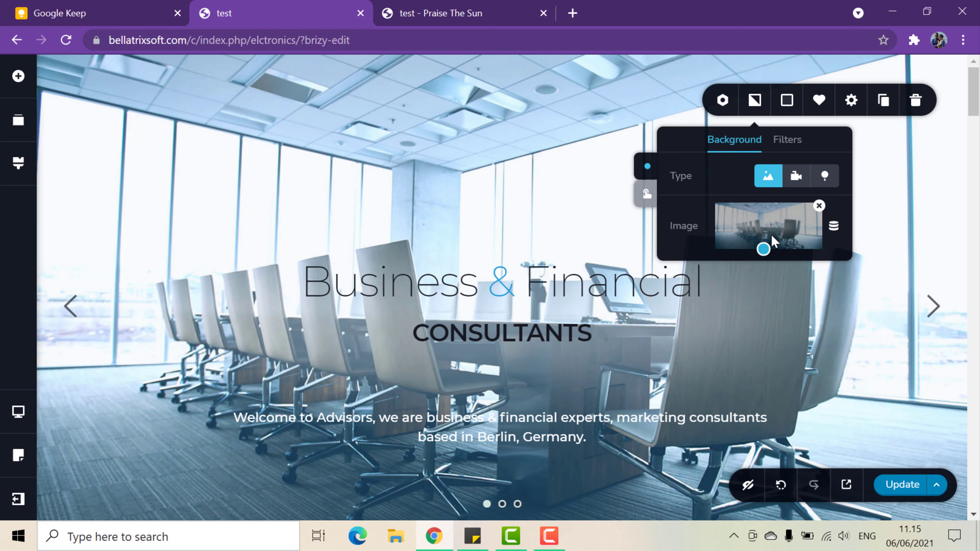
scroll(766, 230, down, 1)
scroll(700, 160, up, 1)
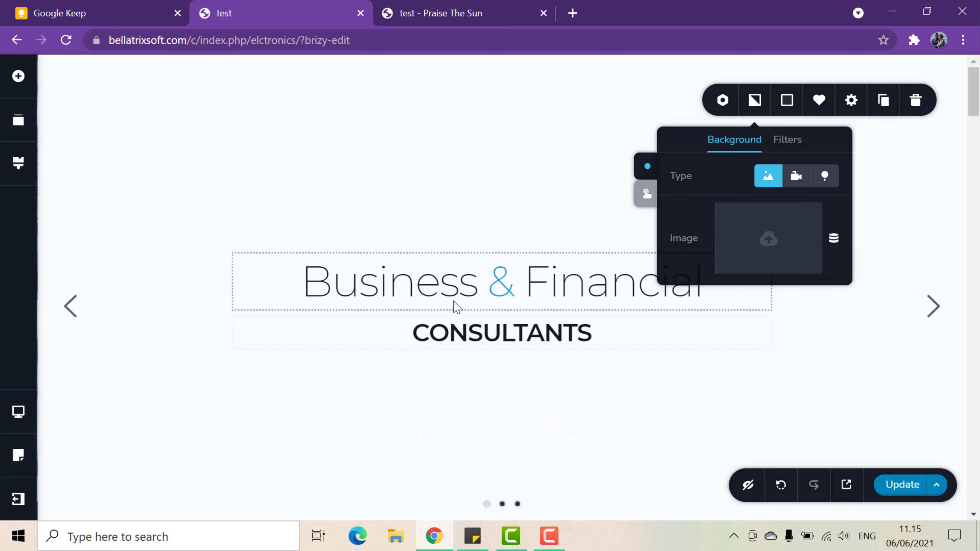
Set the media library photo of hands with a laptop and coffee cup as the hero block's background image.
click(769, 244)
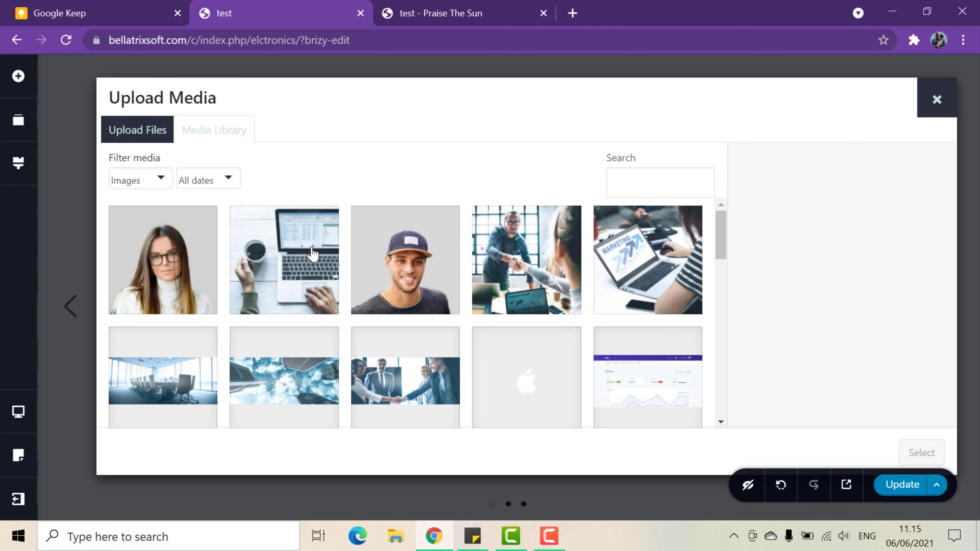
scroll(519, 297, down, 3)
scroll(517, 301, down, 2)
scroll(517, 302, up, 5)
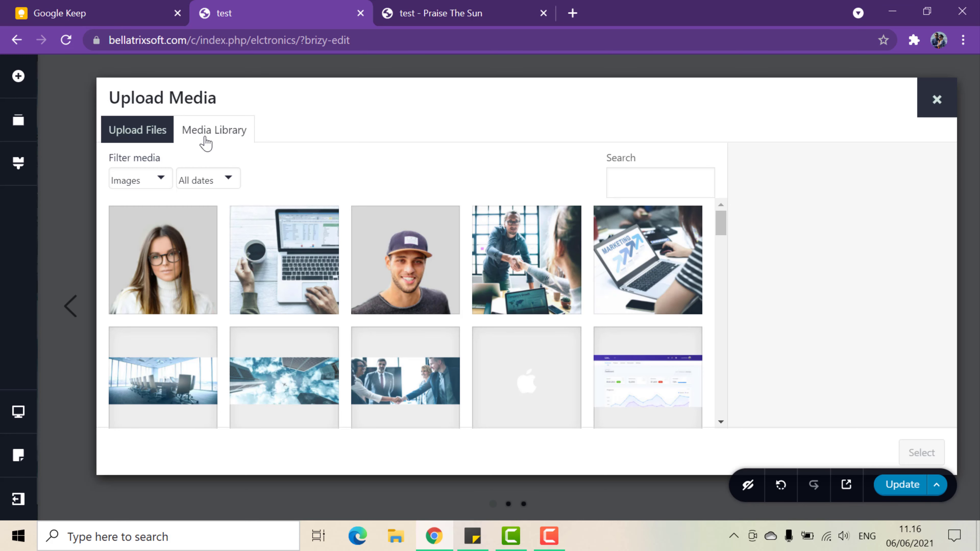
scroll(352, 277, down, 4)
scroll(357, 271, up, 4)
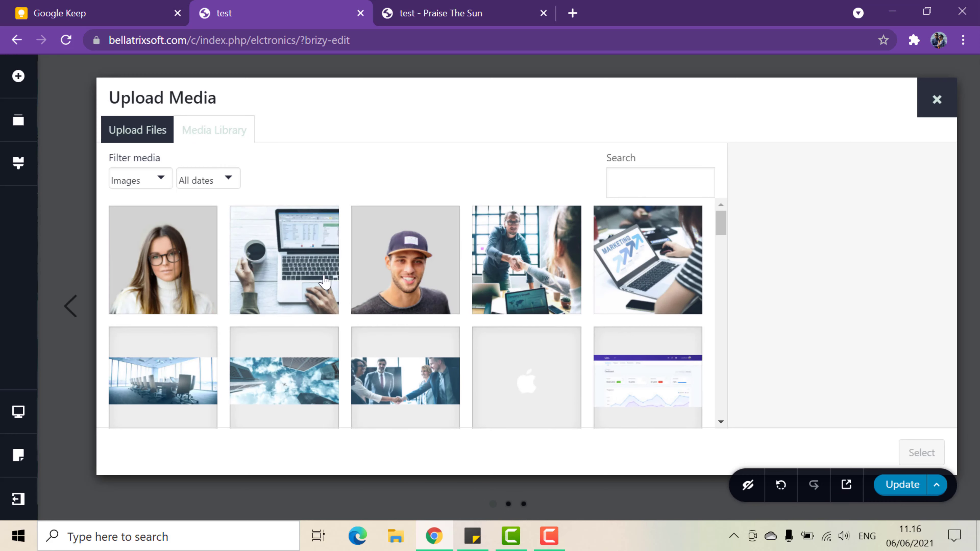
click(326, 282)
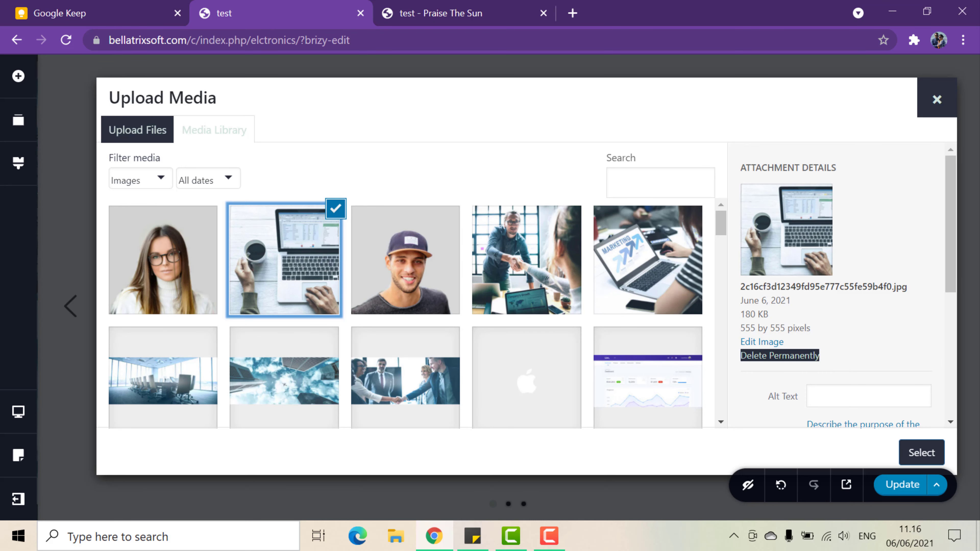
click(924, 452)
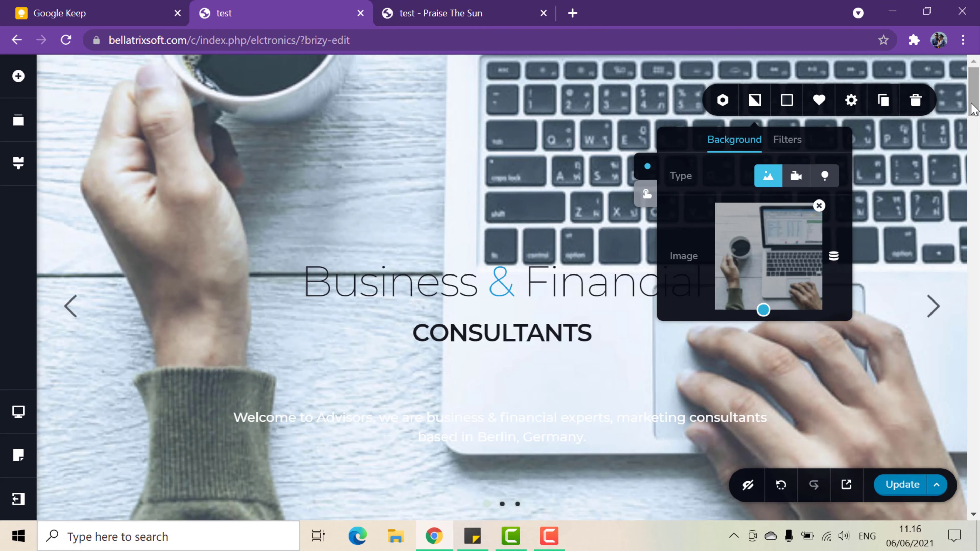
Reduce the hero block's top padding to move its text higher over the background.
scroll(514, 331, down, 3)
scroll(514, 331, down, 20)
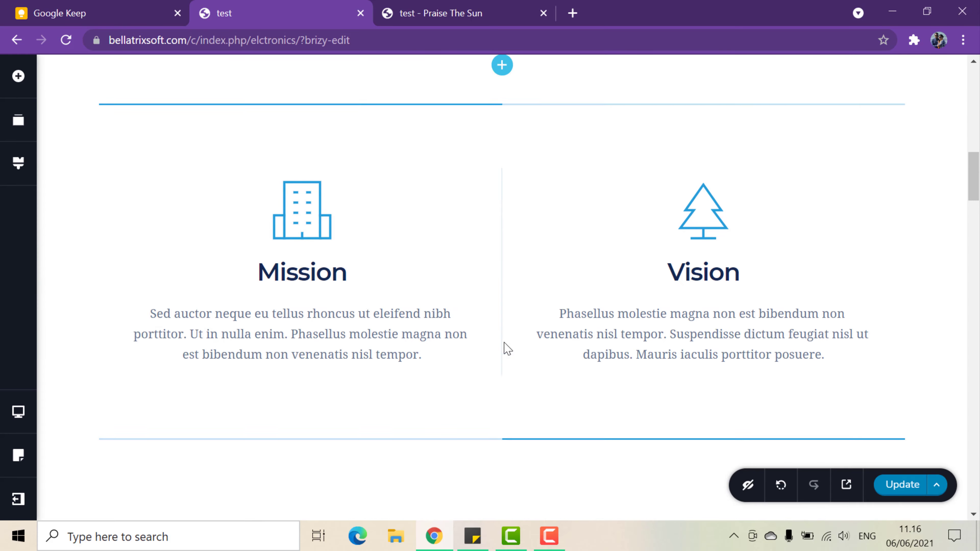
scroll(505, 355, up, 20)
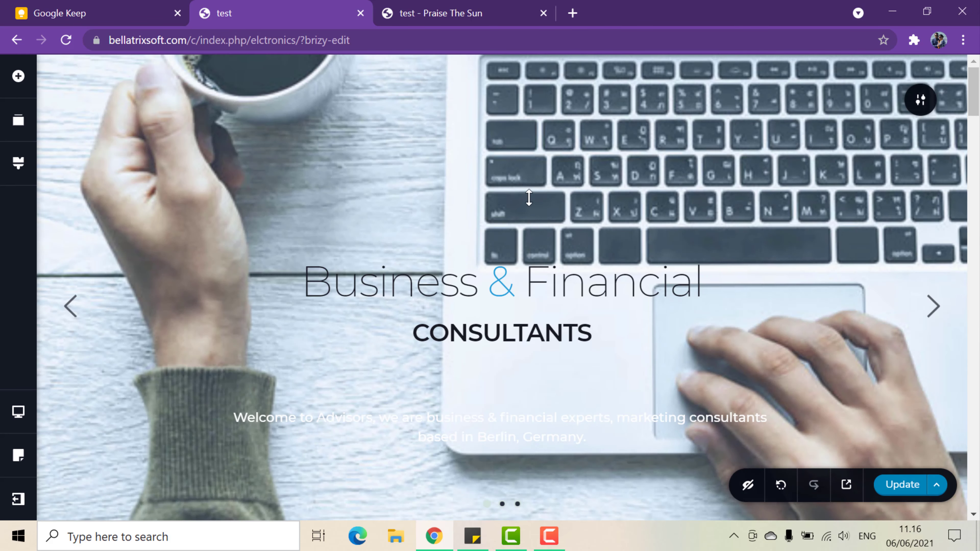
drag(524, 203, 524, 150)
scroll(467, 385, down, 12)
scroll(471, 381, up, 12)
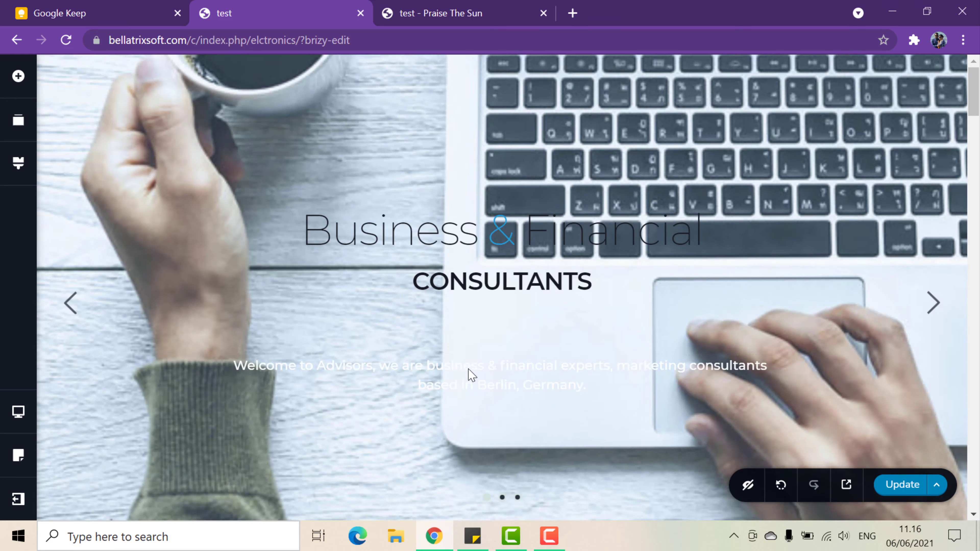
Replace the hero's Business & Financial title with "Electronics".
click(517, 249)
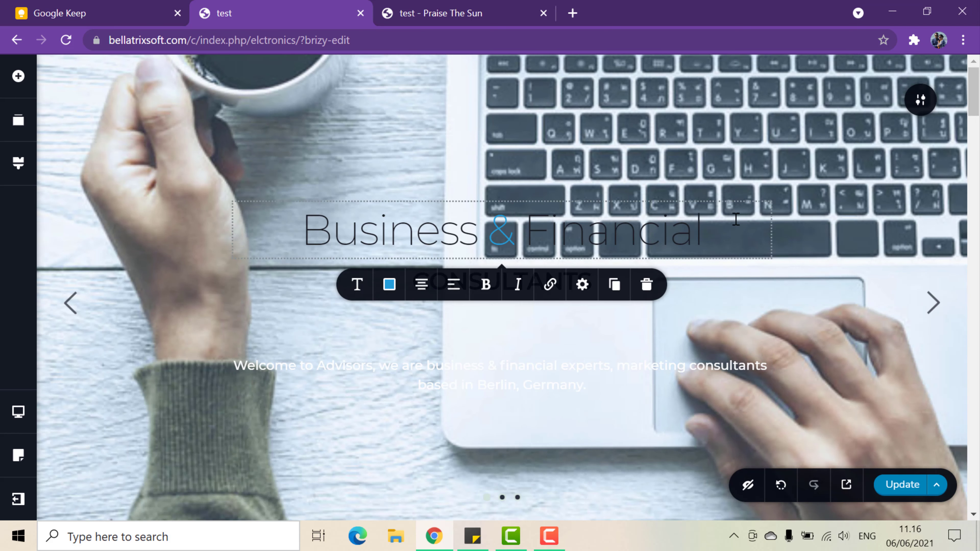
drag(715, 227, 151, 271)
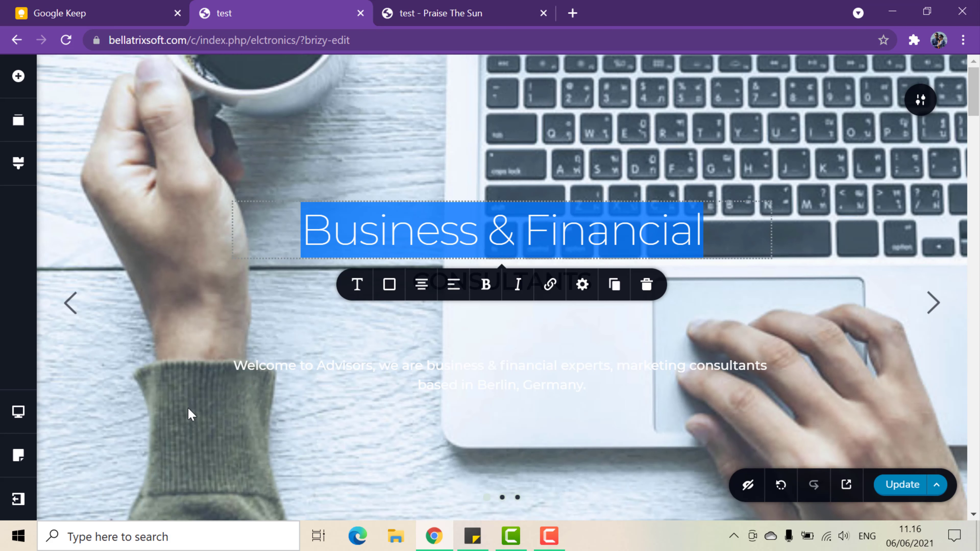
key(BackSpace)
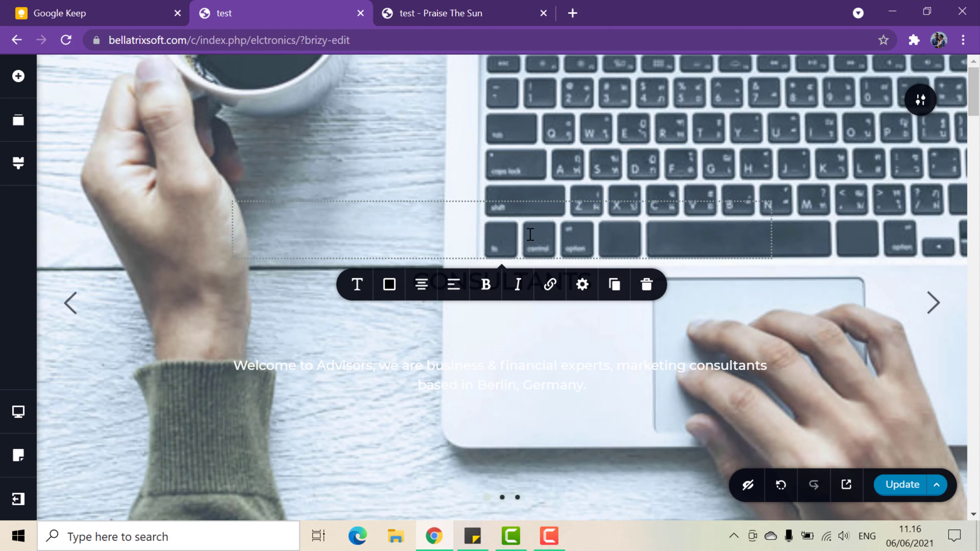
text(Electronics)
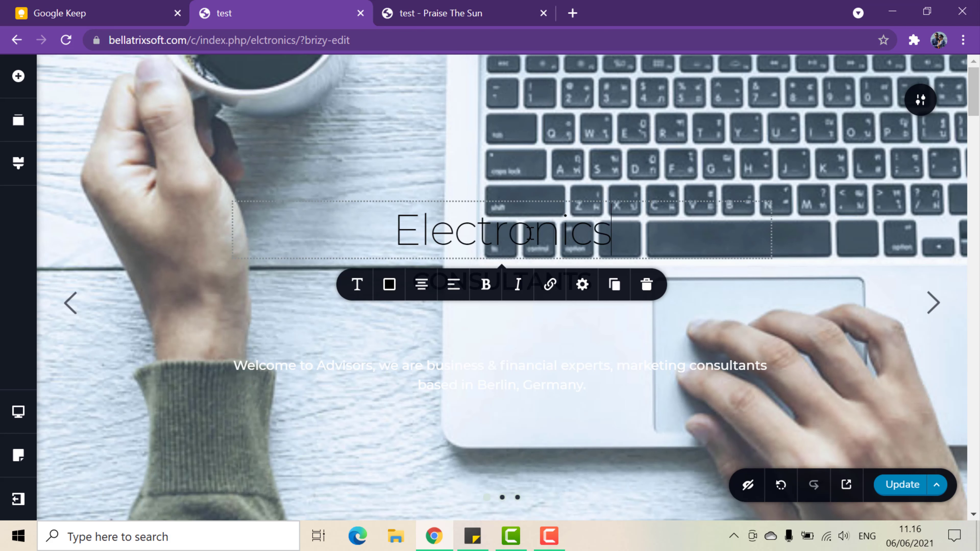
click(471, 346)
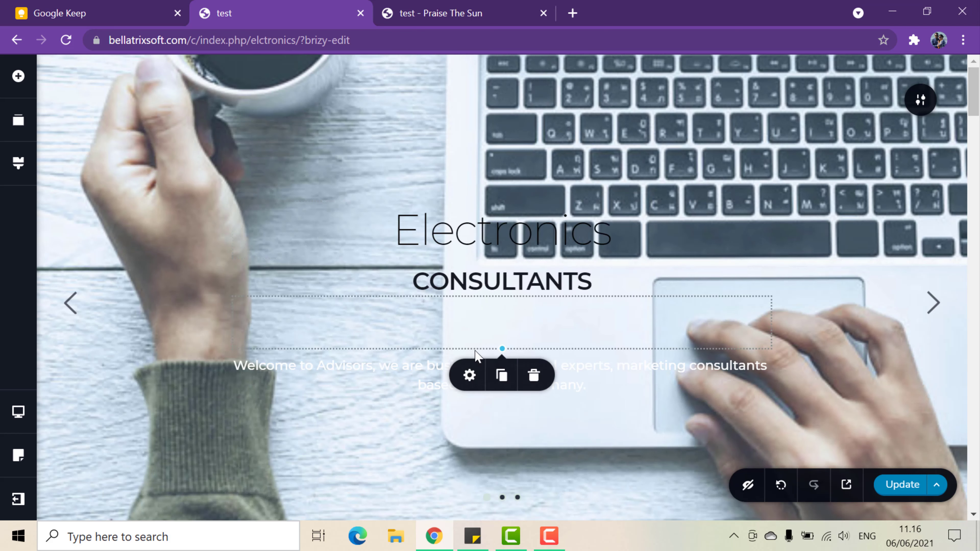
click(635, 253)
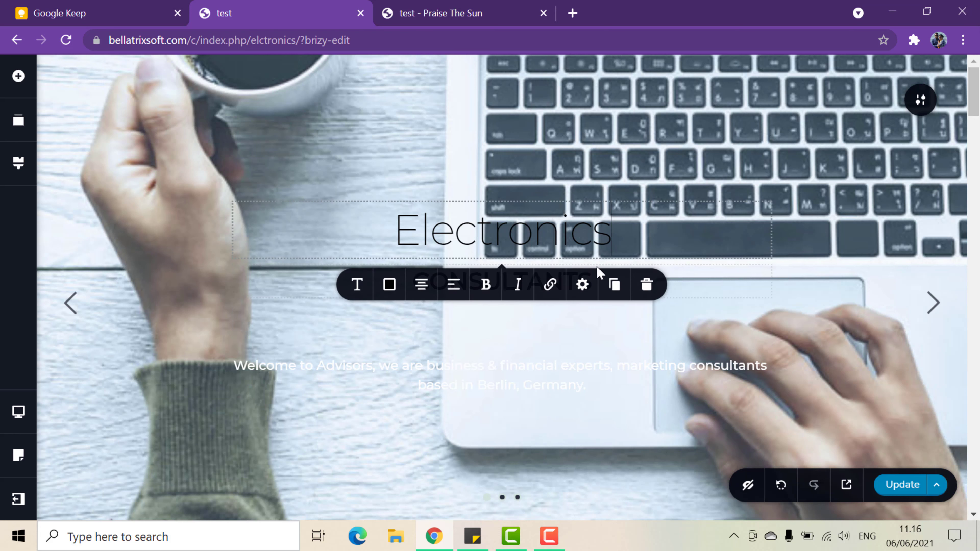
Replace the hero's CONSULTANTS subtitle with "Seller".
click(346, 335)
click(413, 281)
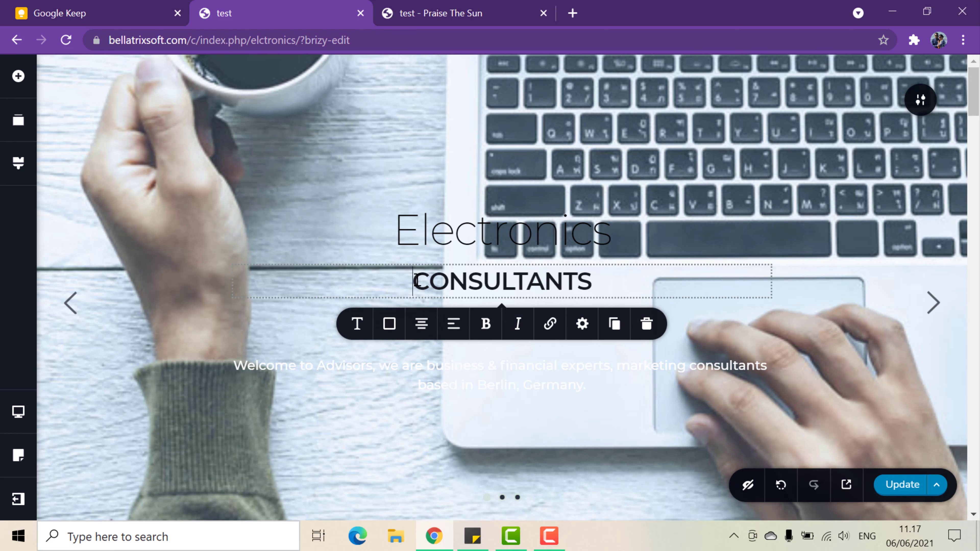
drag(414, 281, 659, 275)
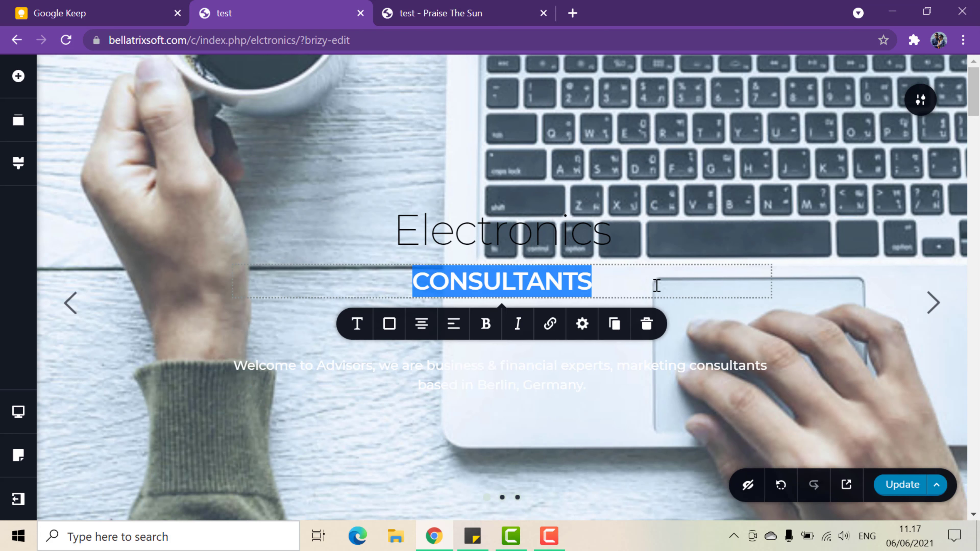
text(Seller)
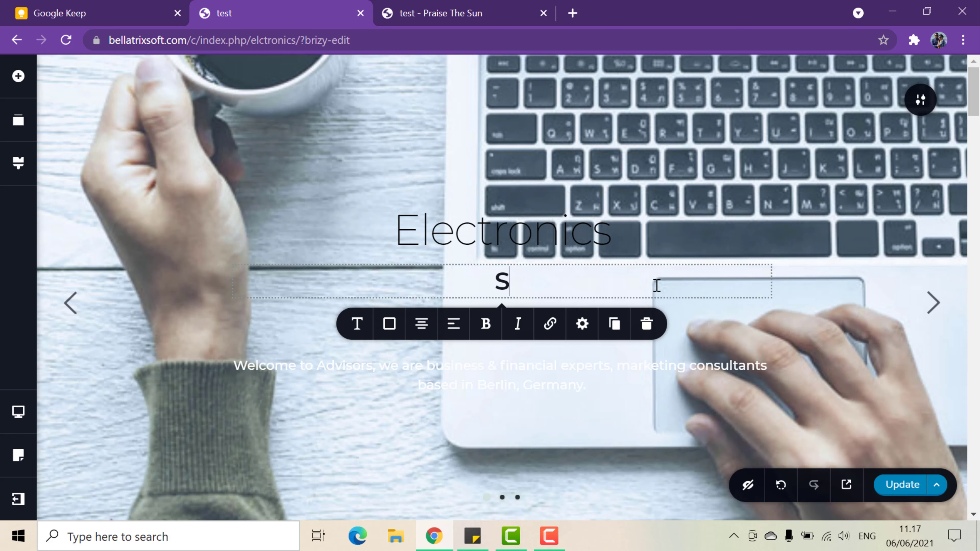
click(294, 457)
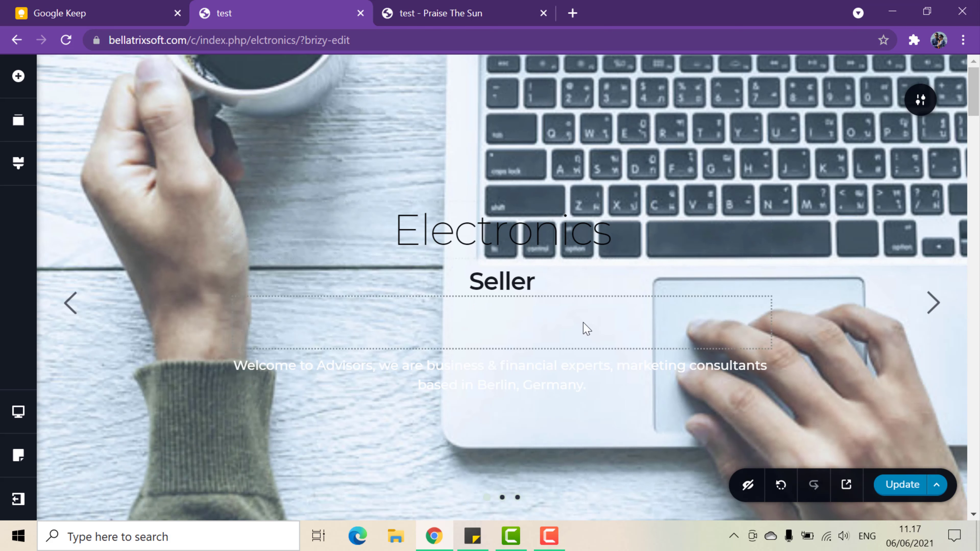
Select the Electronics title text in the hero and set its color to the red #CC4D4D.
click(570, 241)
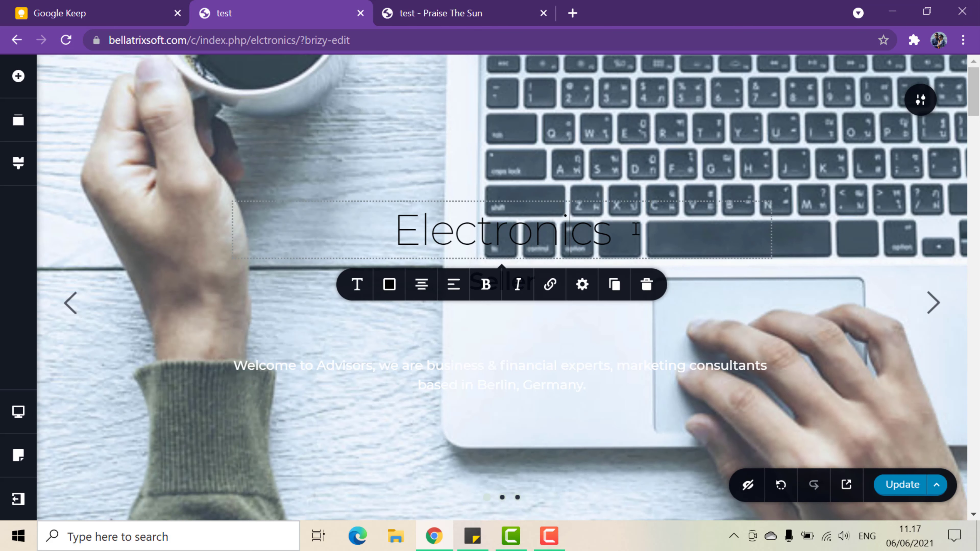
click(667, 231)
drag(640, 232, 389, 235)
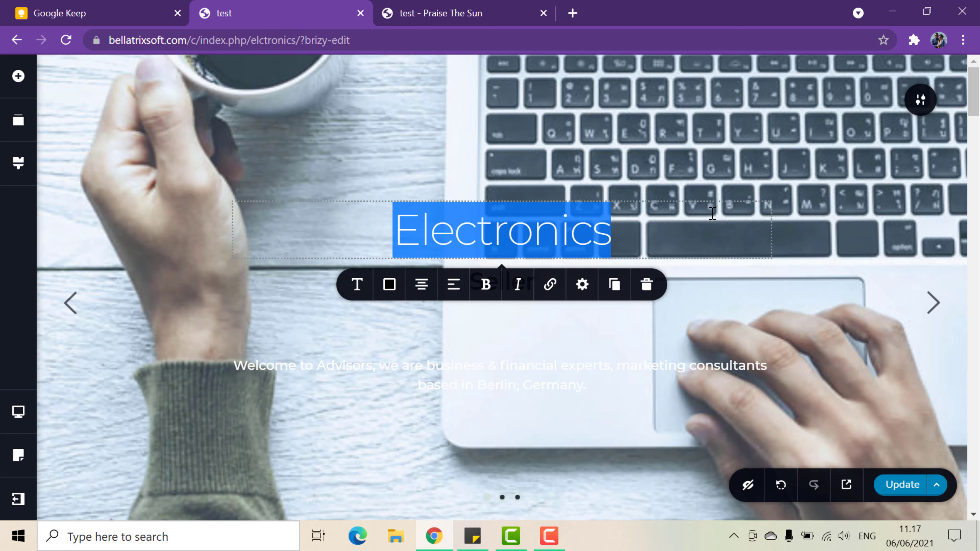
click(694, 225)
drag(636, 232, 350, 239)
click(384, 285)
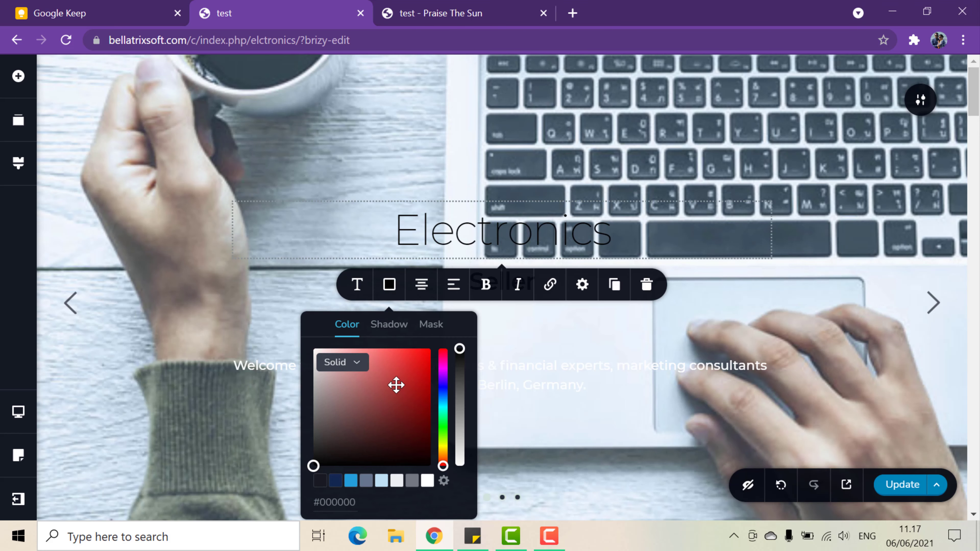
drag(326, 448, 386, 372)
click(670, 227)
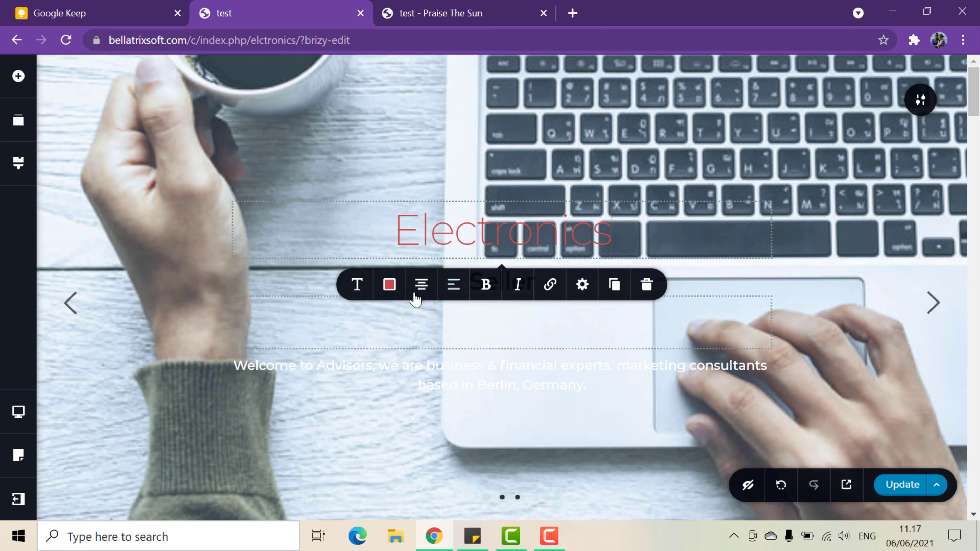
Change the Electronics title's text color to the white palette swatch.
click(390, 285)
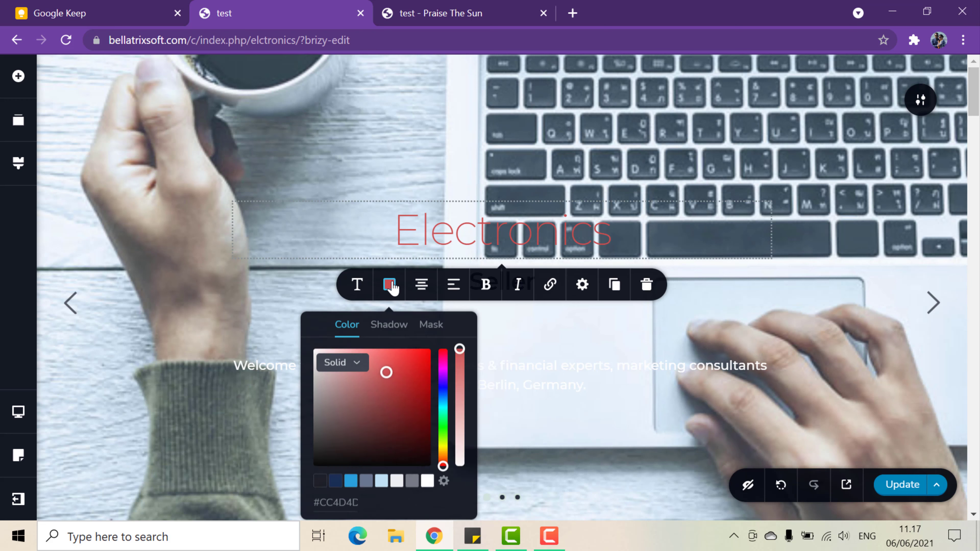
click(428, 482)
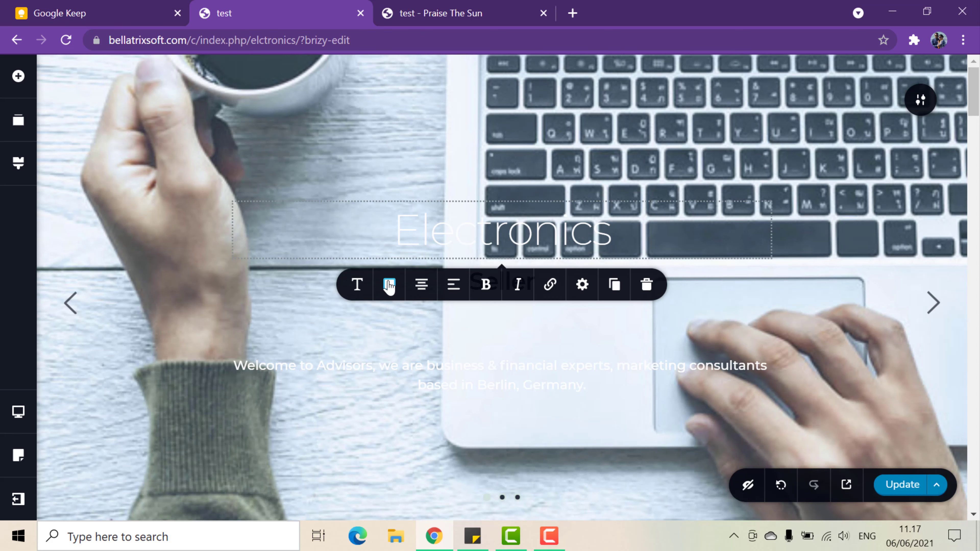
Recolor the hero's Electronics title from white to a light pinkish purple.
click(389, 285)
click(390, 358)
click(371, 361)
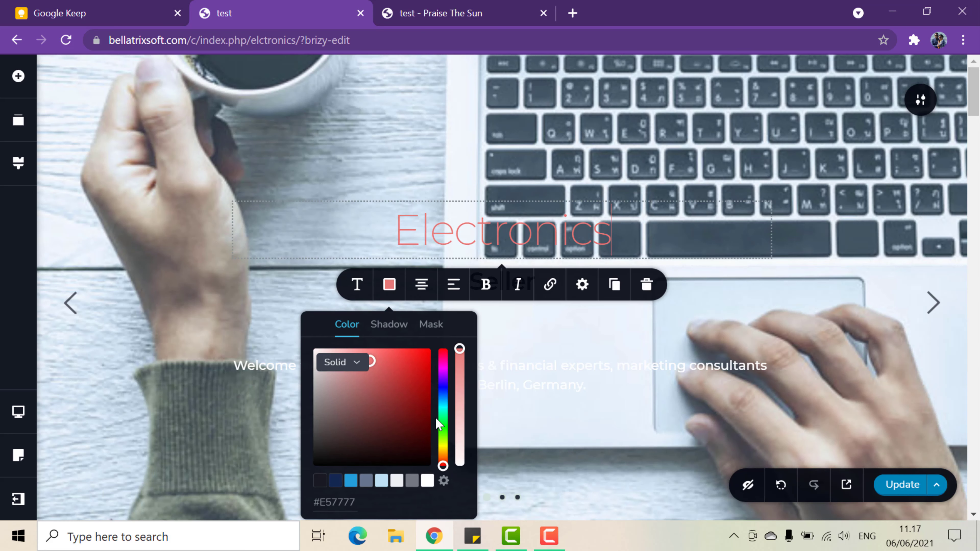
click(442, 394)
mouse_move(442, 395)
mouse_down()
mouse_move(443, 429)
mouse_move(442, 376)
mouse_up()
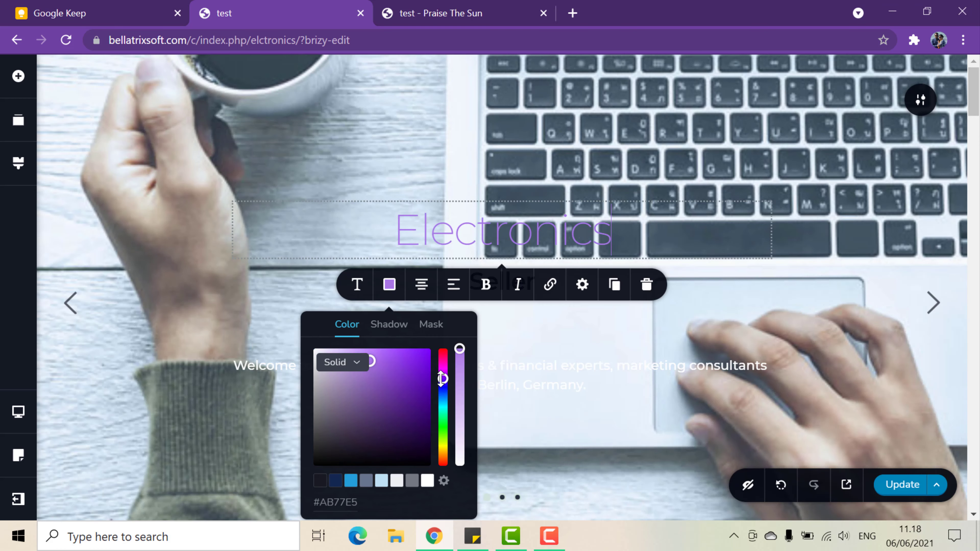
click(429, 294)
Look through the layout's blocks from the hero down to the address section to decide which ones to keep.
scroll(625, 228, down, 5)
scroll(626, 228, down, 3)
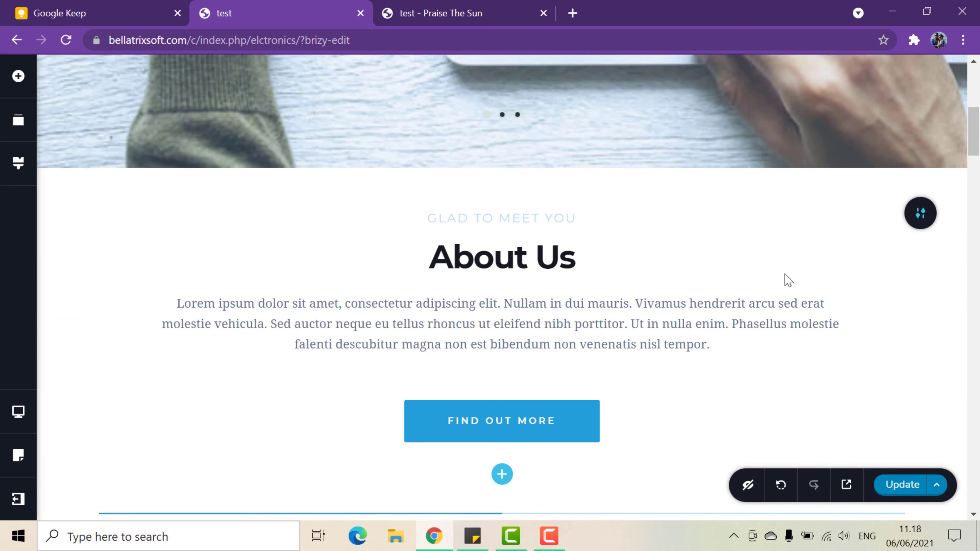
scroll(841, 349, down, 15)
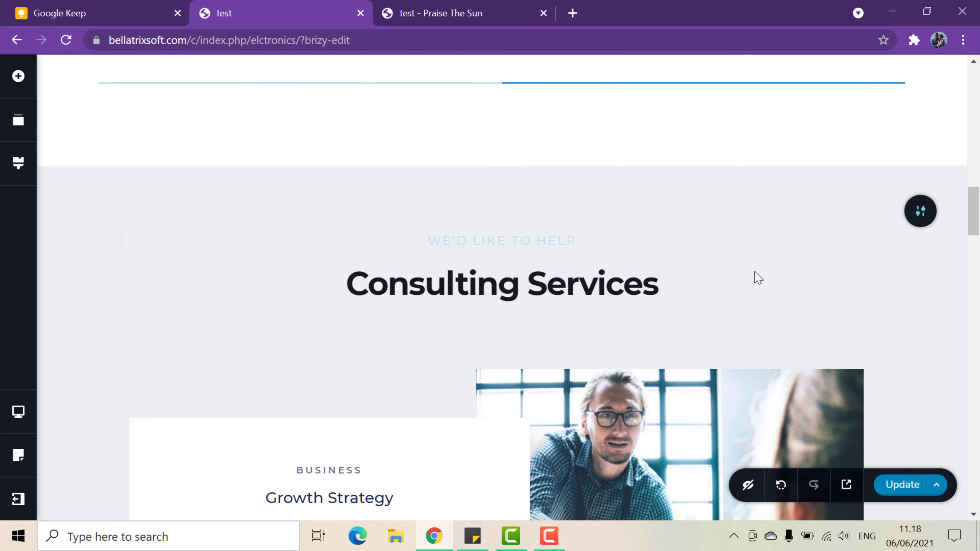
scroll(745, 268, down, 6)
scroll(745, 269, up, 8)
scroll(745, 270, up, 18)
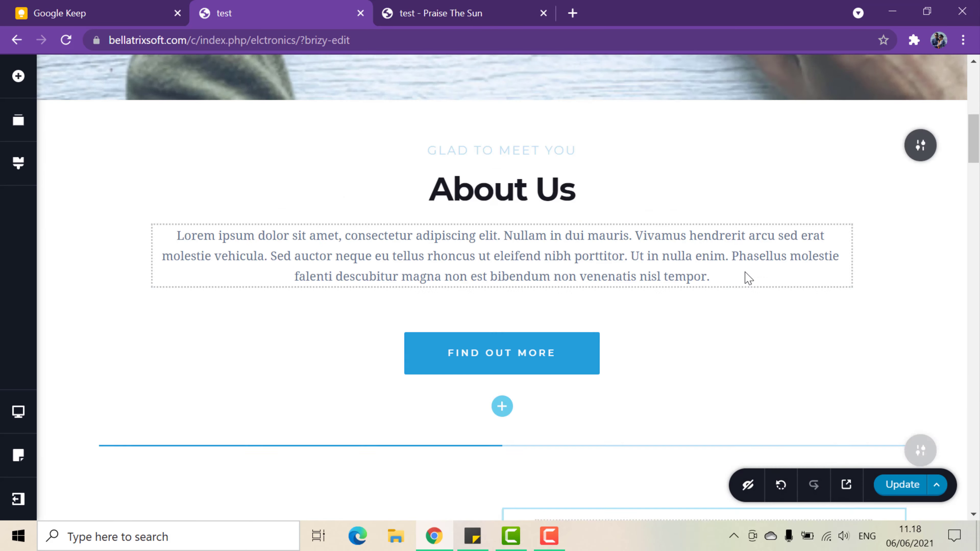
scroll(748, 278, down, 5)
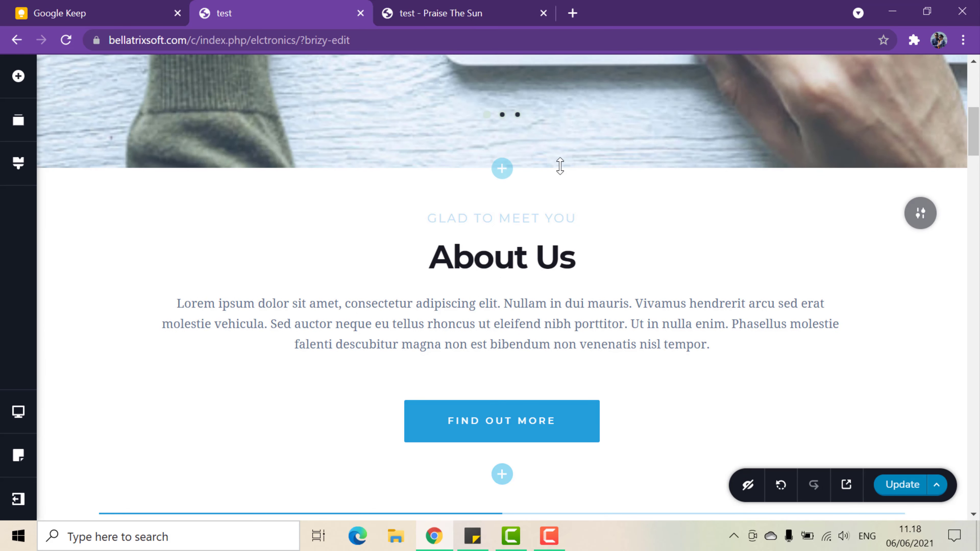
scroll(691, 343, up, 3)
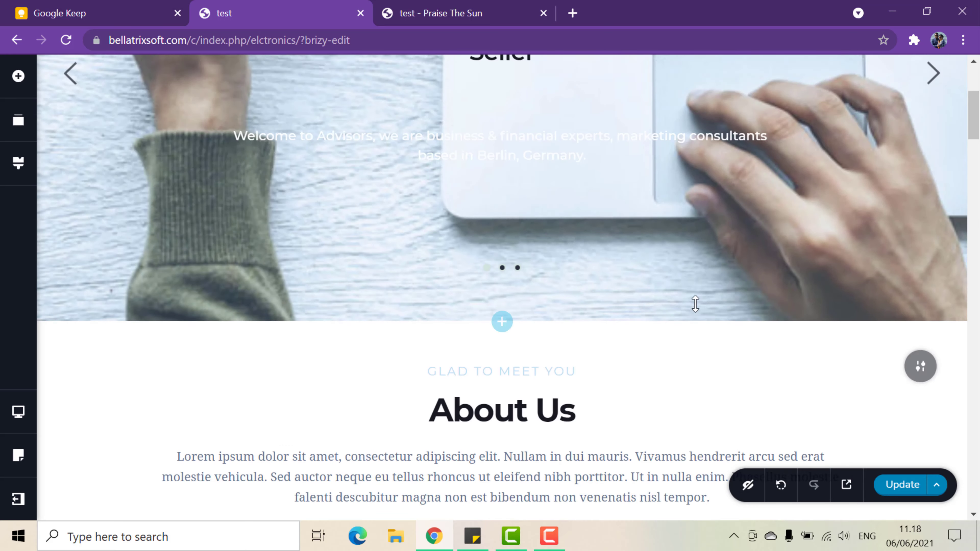
scroll(695, 304, down, 3)
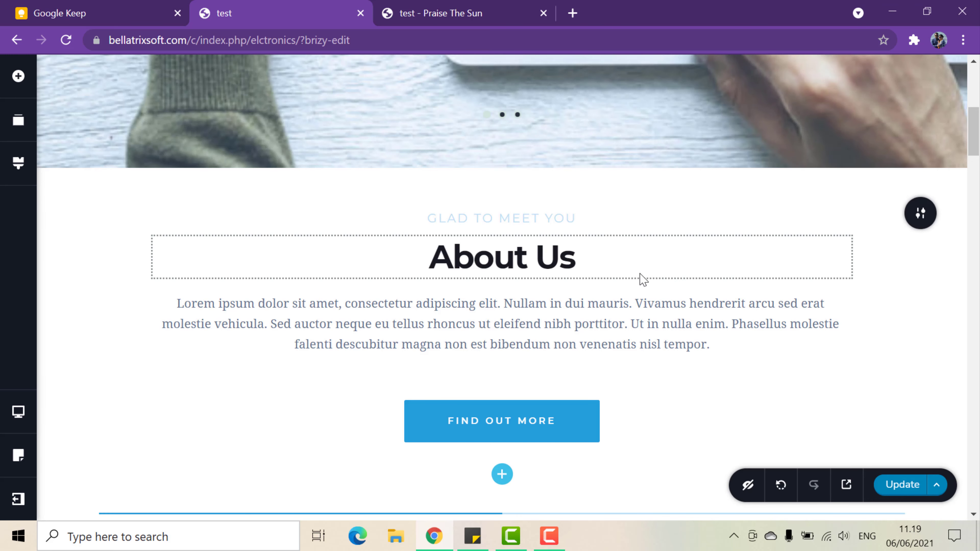
scroll(640, 276, up, 3)
scroll(641, 274, down, 4)
scroll(642, 271, up, 2)
scroll(644, 270, up, 5)
scroll(643, 274, down, 15)
scroll(645, 280, down, 20)
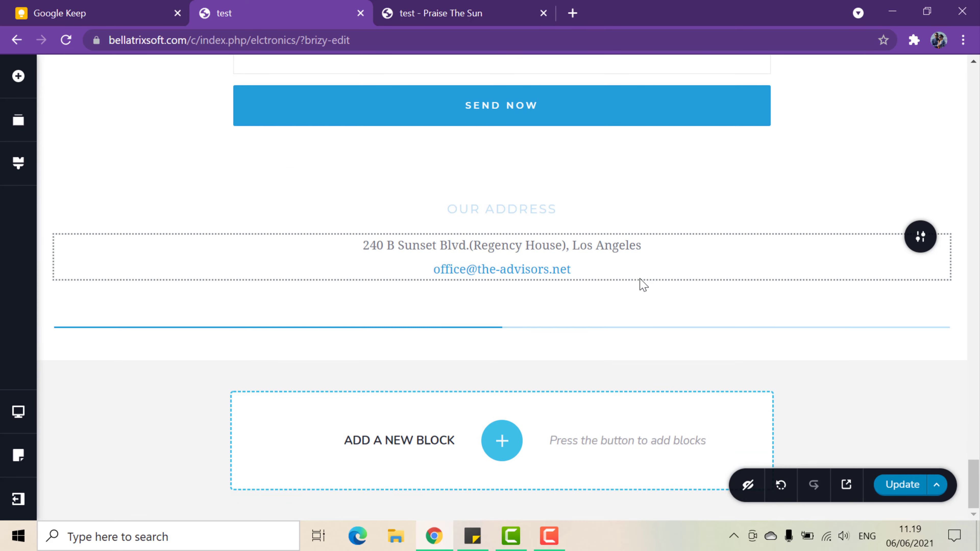
scroll(642, 284, up, 10)
scroll(644, 263, up, 12)
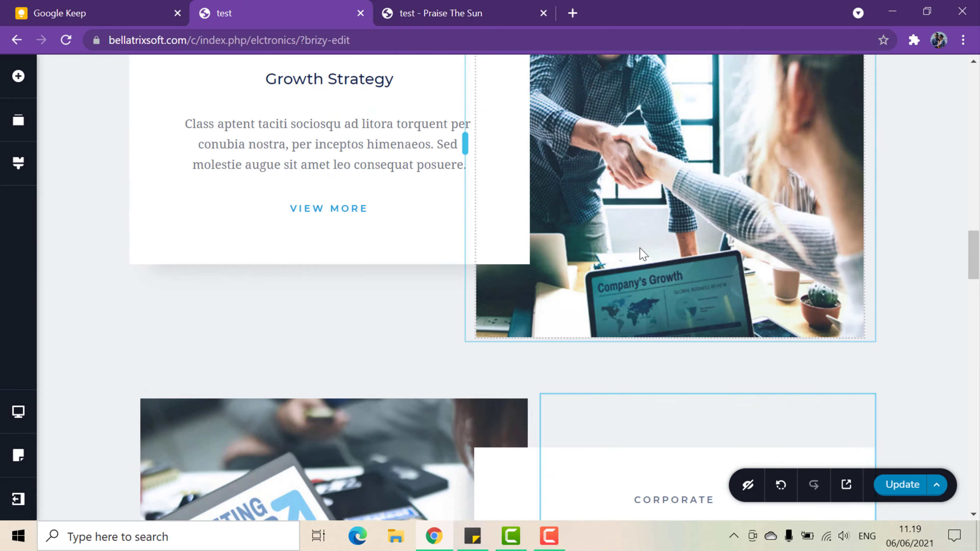
scroll(640, 239, up, 1)
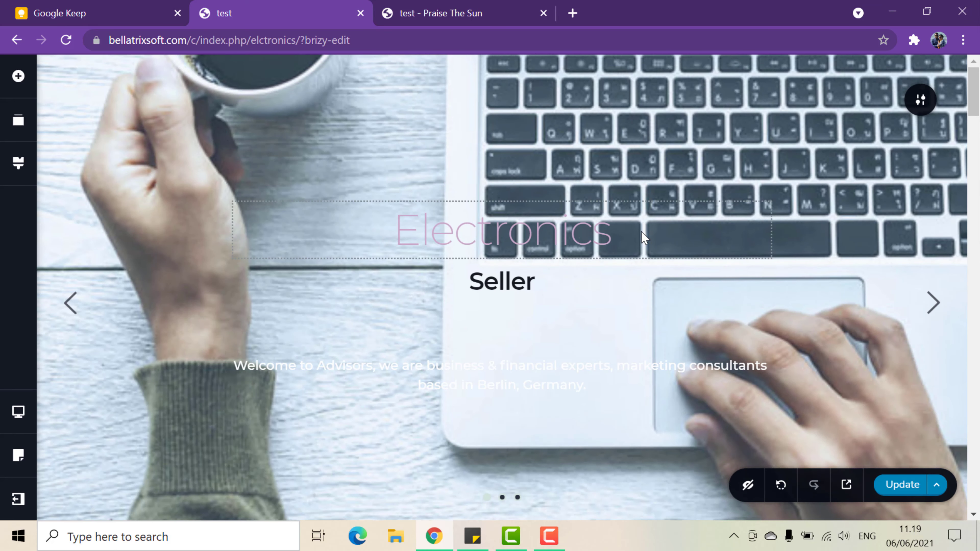
Delete the About Us block below the hero.
scroll(640, 237, down, 10)
scroll(638, 237, up, 4)
scroll(637, 241, down, 6)
scroll(637, 243, up, 1)
scroll(636, 245, up, 6)
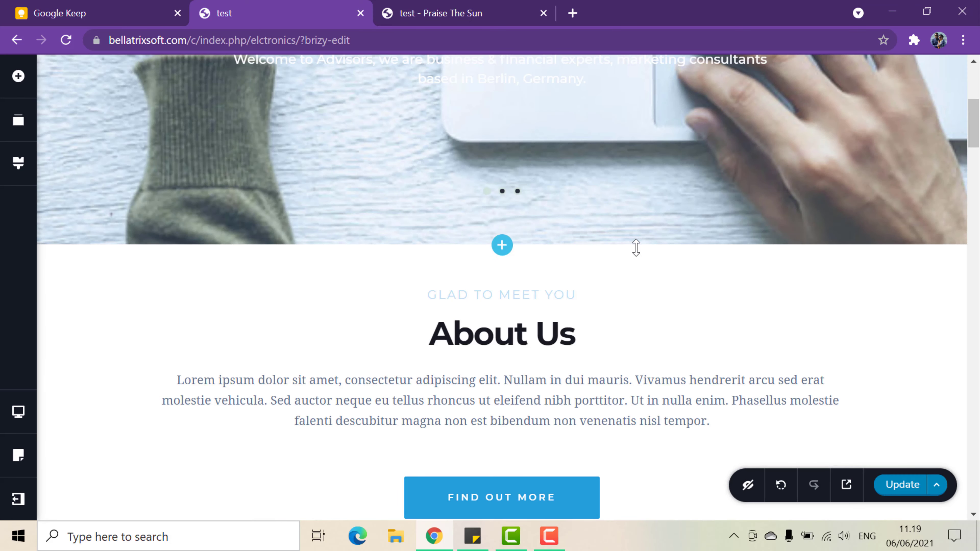
scroll(635, 249, down, 4)
scroll(634, 253, up, 2)
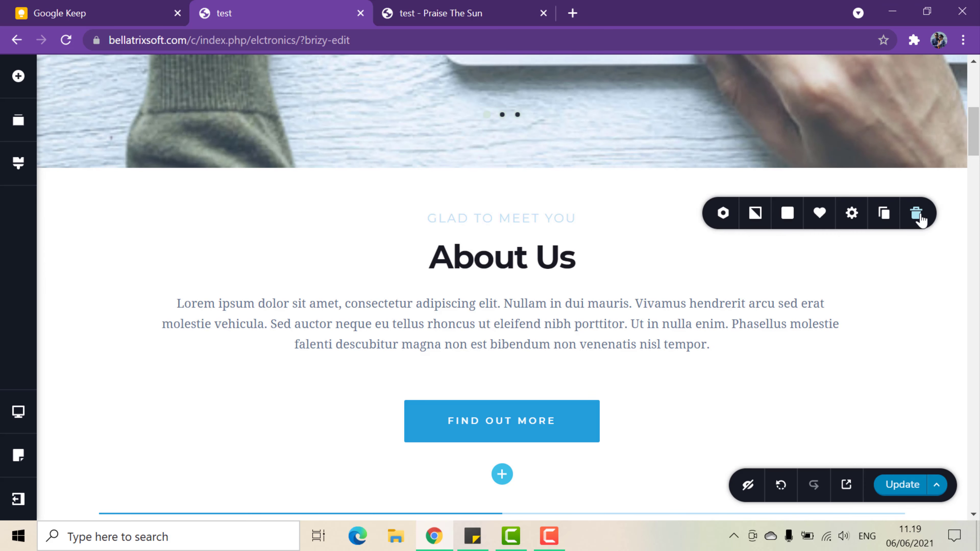
click(916, 215)
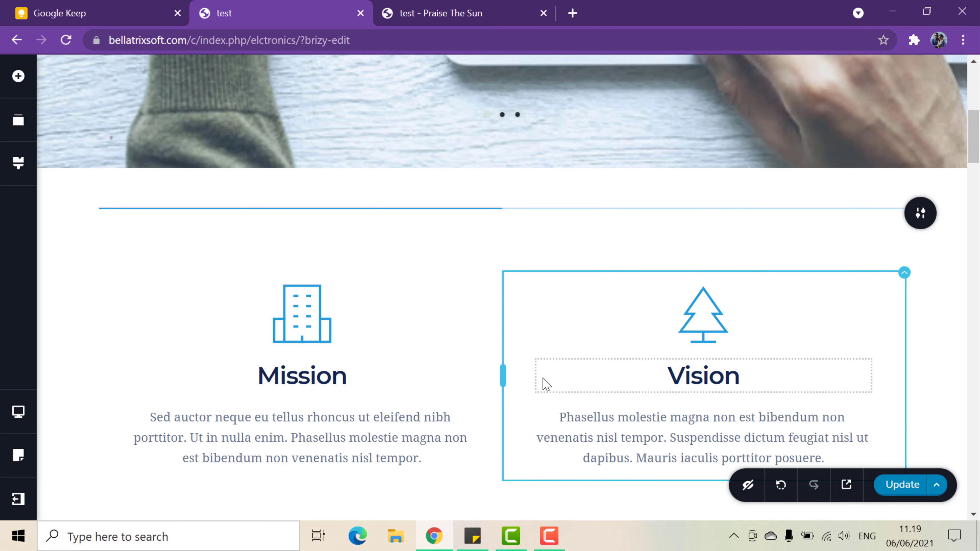
Examine the Mission and Vision, Consulting Services, testimonials and Contact Us blocks for further unneeded content.
scroll(543, 379, down, 3)
scroll(543, 379, up, 3)
scroll(546, 401, up, 5)
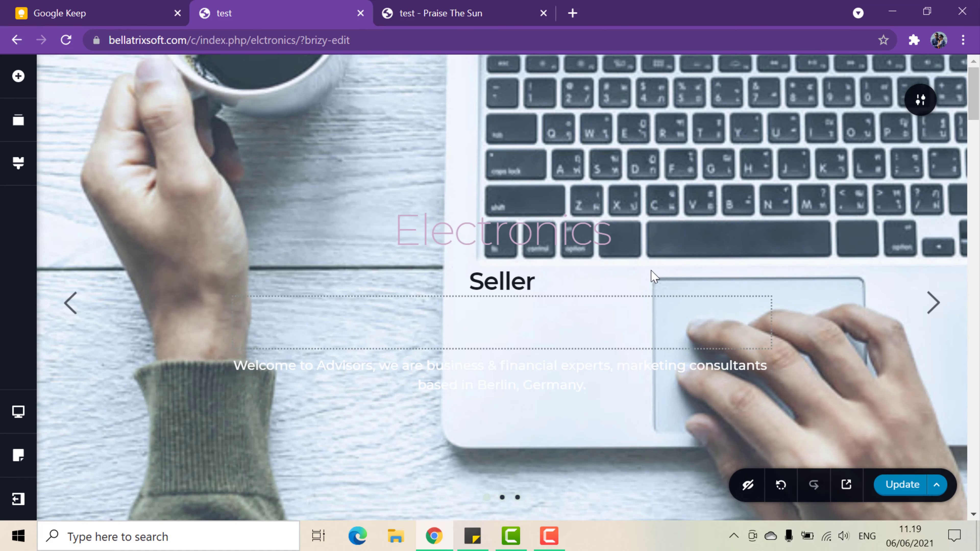
scroll(664, 270, down, 2)
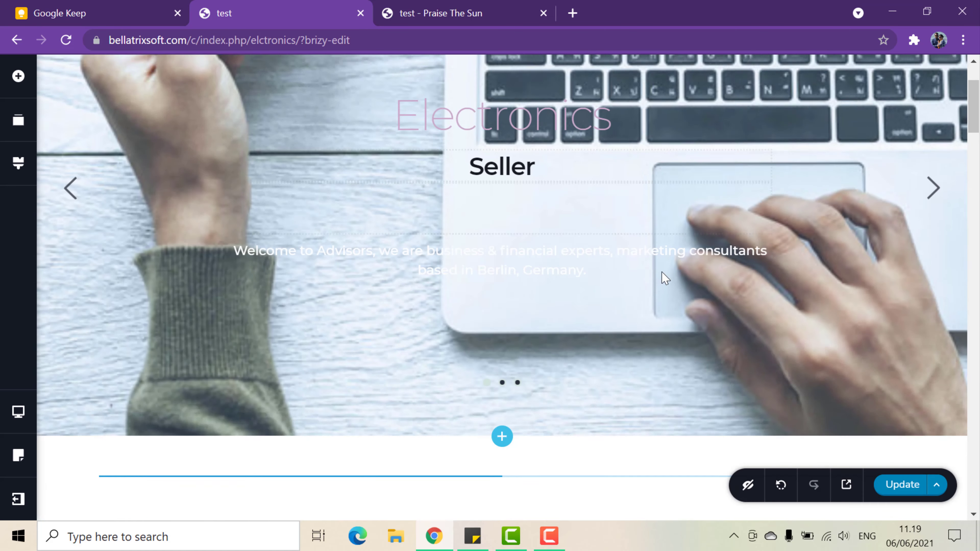
scroll(665, 278, down, 6)
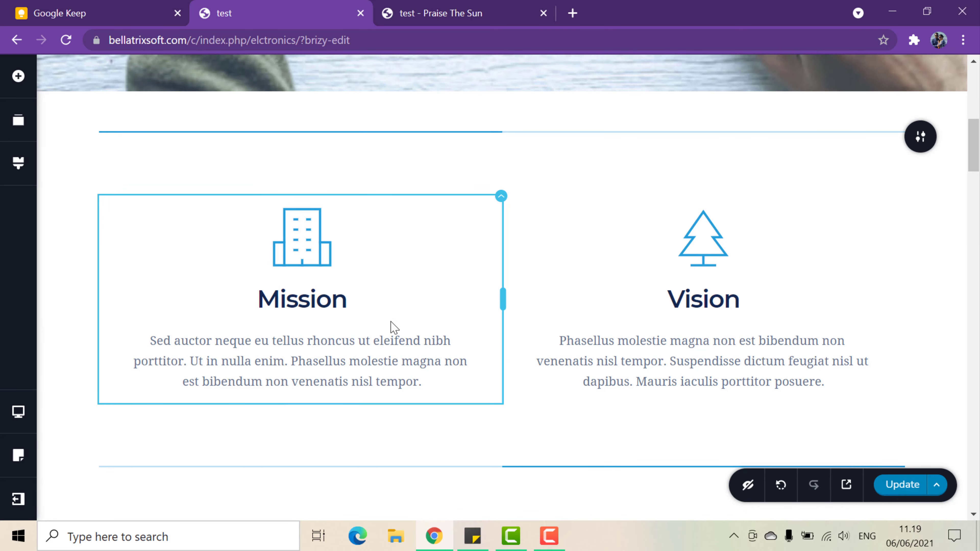
scroll(391, 326, down, 18)
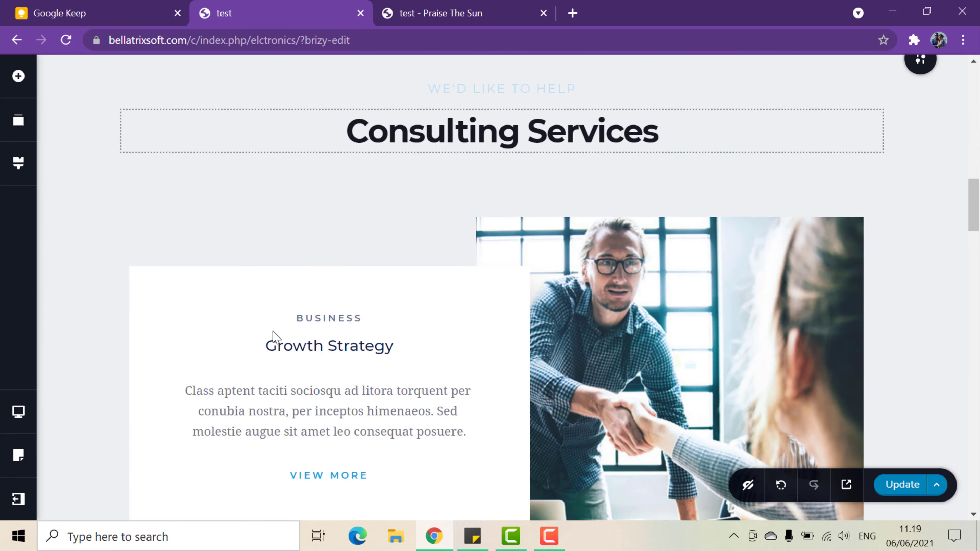
scroll(279, 354, down, 20)
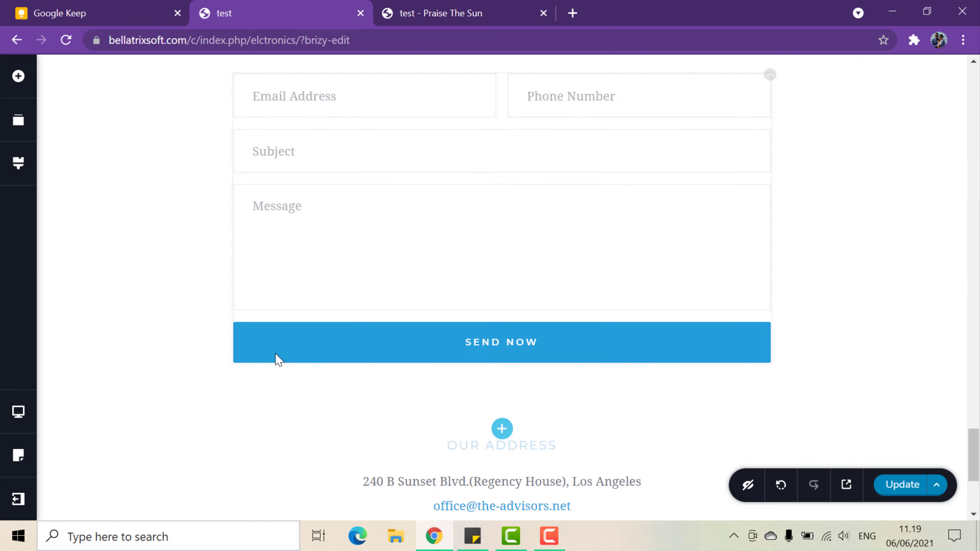
scroll(278, 357, up, 16)
scroll(276, 363, down, 5)
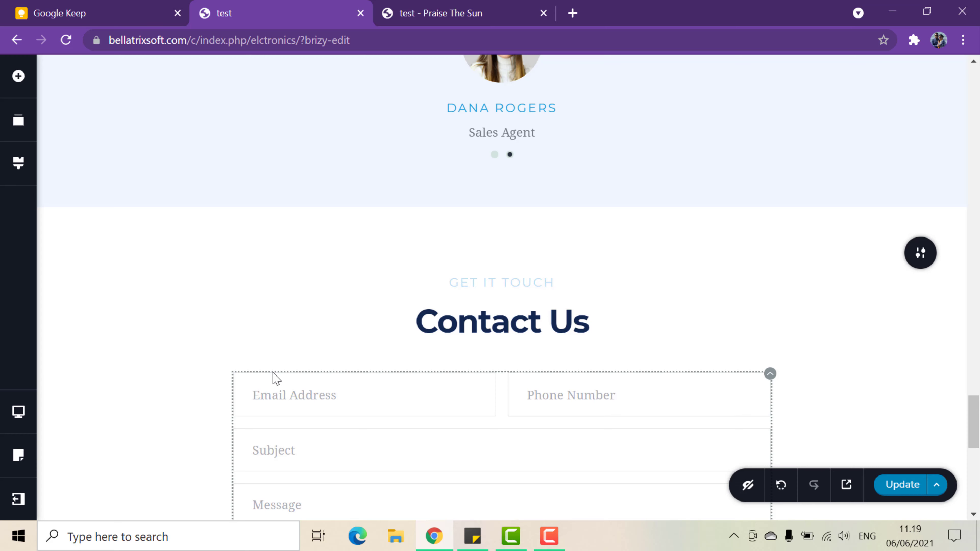
Delete the What People Say testimonials block above Contact Us.
scroll(275, 377, up, 8)
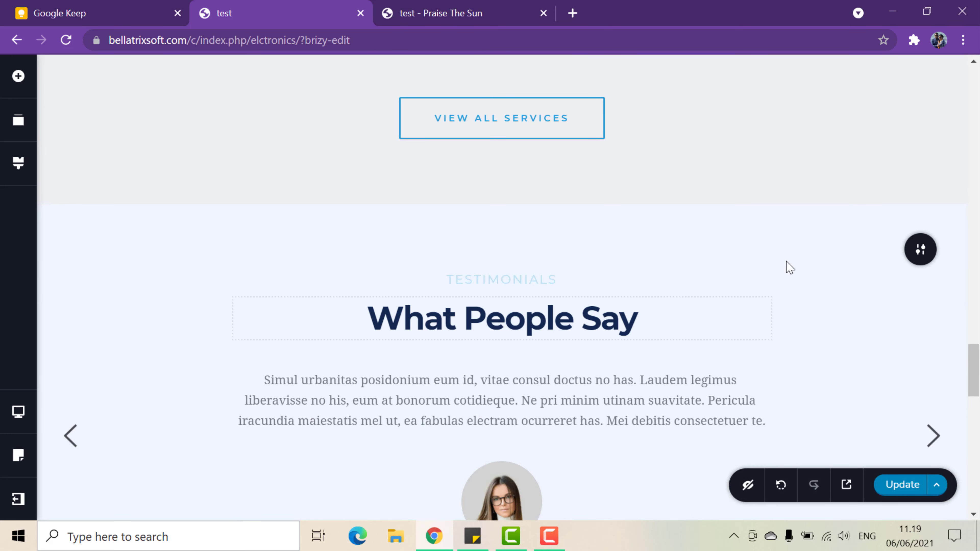
click(924, 250)
click(915, 250)
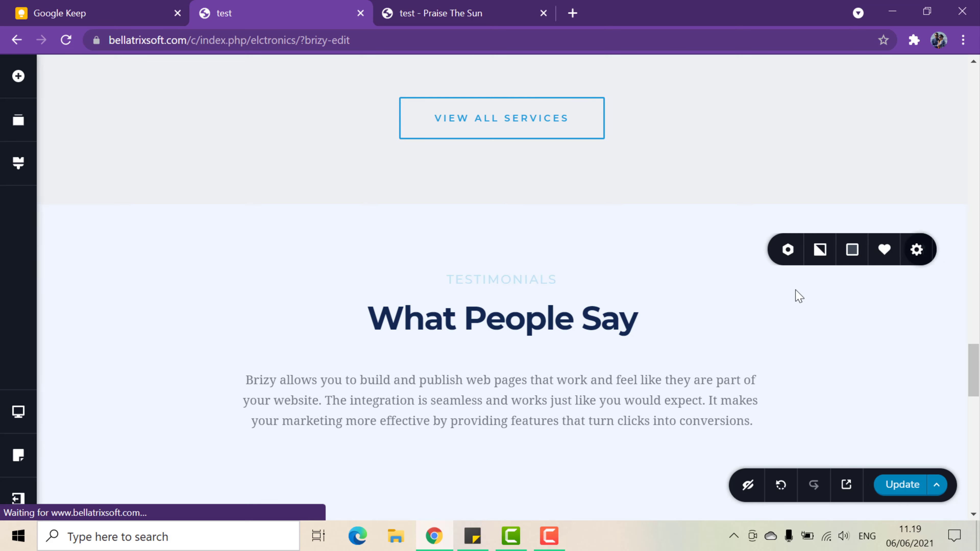
scroll(787, 294, up, 4)
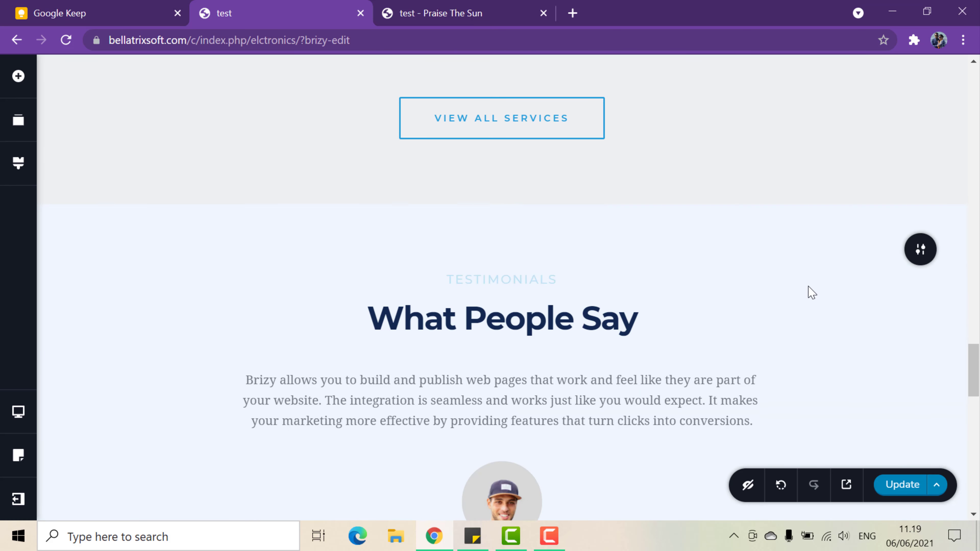
scroll(809, 291, down, 4)
mouse_move(914, 122)
click(915, 98)
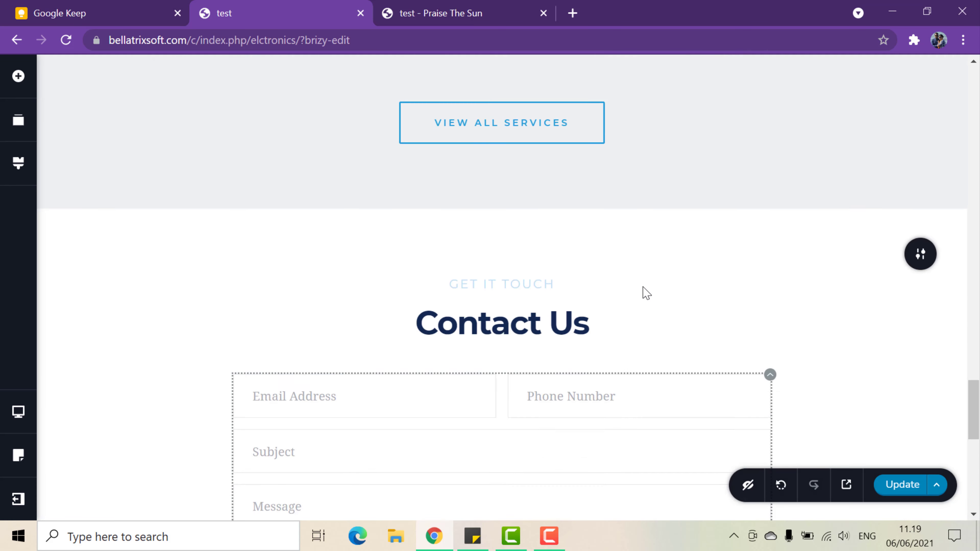
Delete the Consulting Services block below the Mission and Vision section.
scroll(642, 288, up, 15)
scroll(812, 265, up, 20)
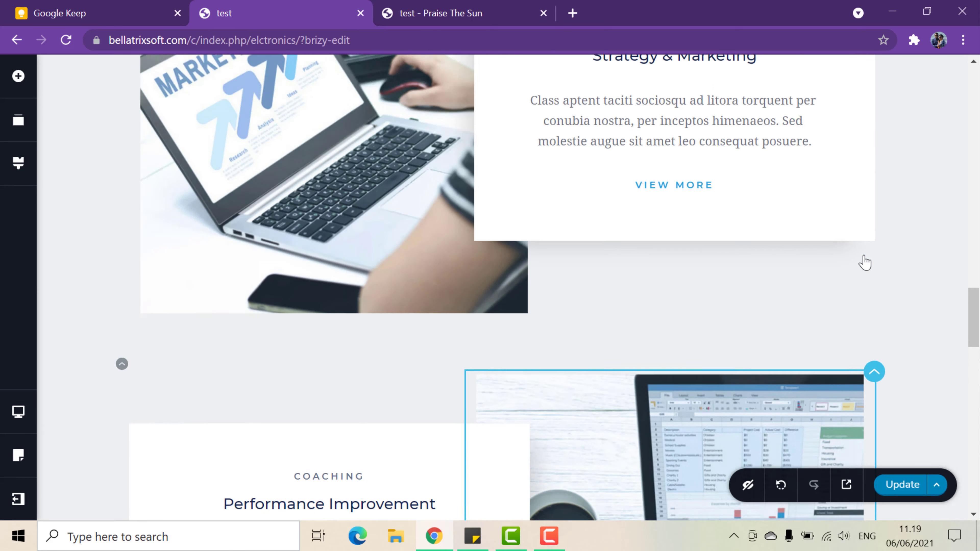
scroll(894, 266, up, 10)
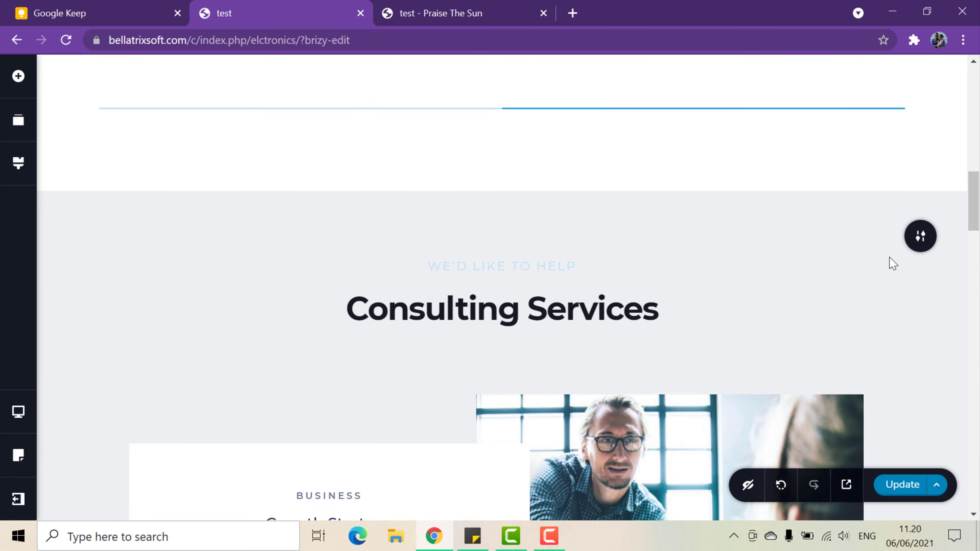
click(913, 351)
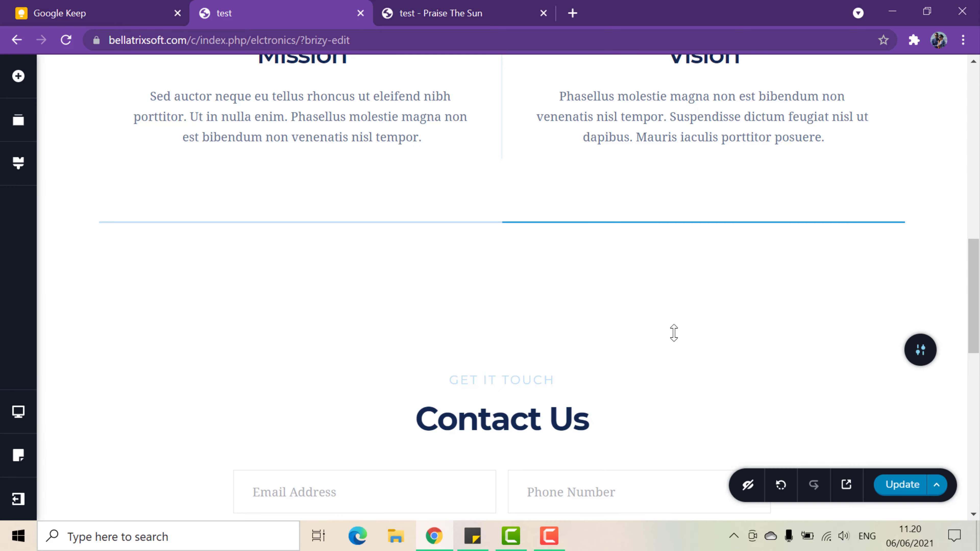
Review the shortened page, checking the hero, the Mission and Vision columns and the Contact Us form.
scroll(673, 332, up, 15)
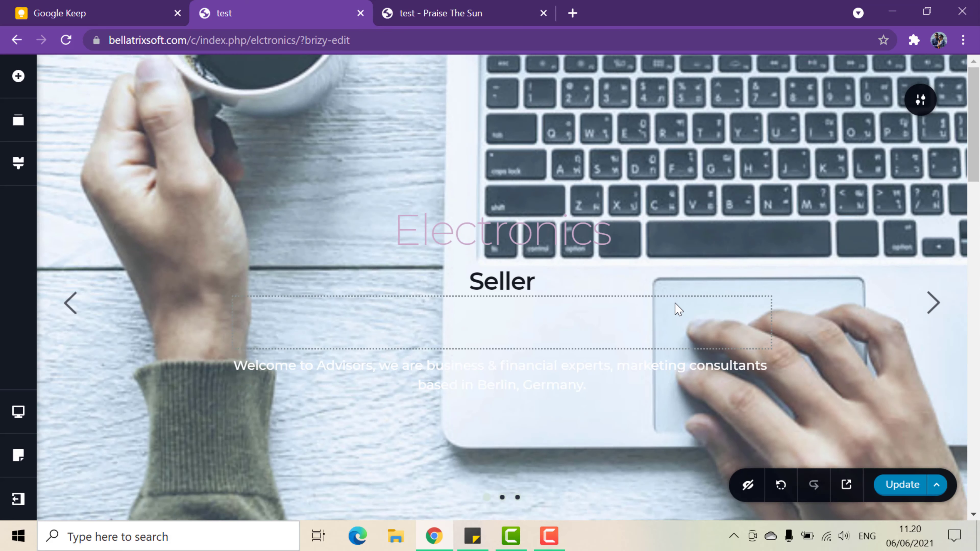
scroll(674, 304, down, 20)
scroll(680, 313, up, 20)
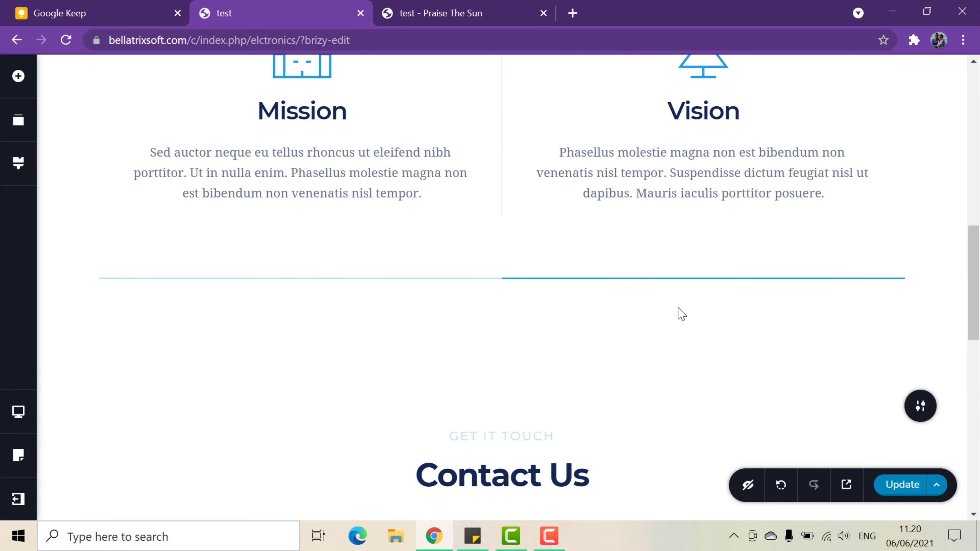
scroll(680, 307, down, 5)
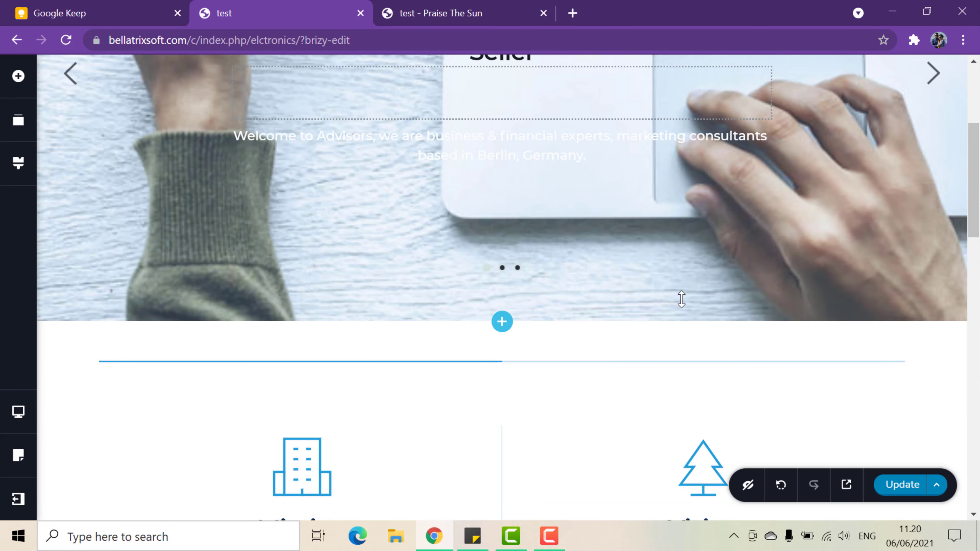
scroll(681, 300, down, 5)
scroll(680, 301, up, 10)
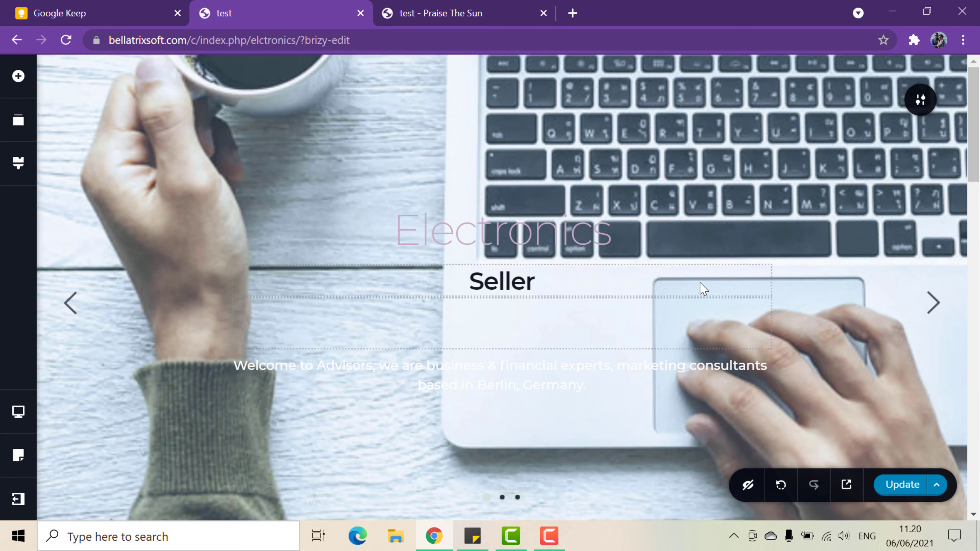
click(619, 239)
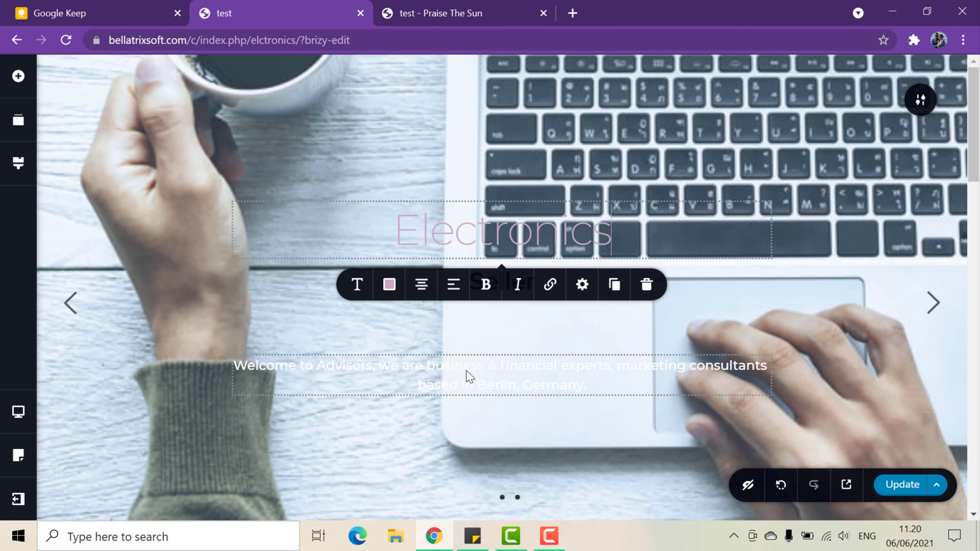
scroll(466, 377, down, 10)
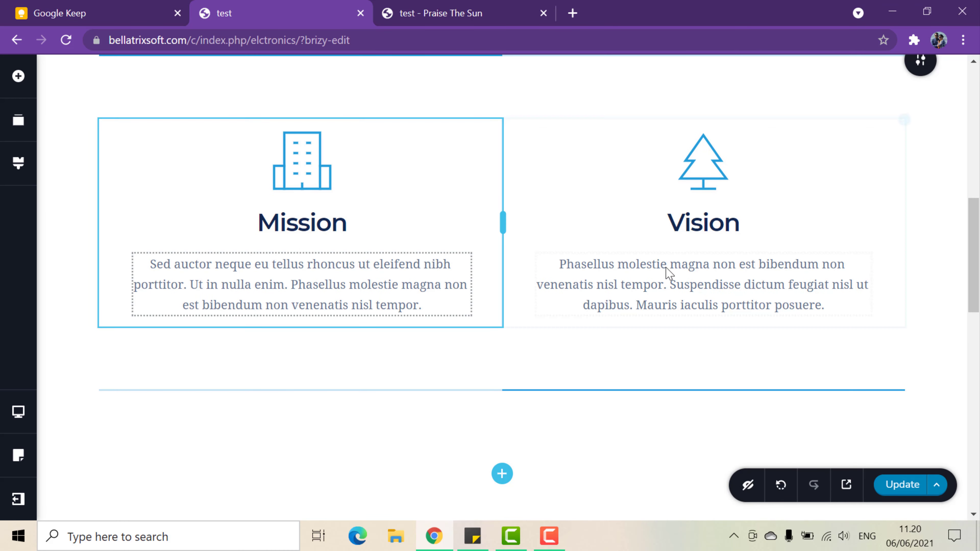
scroll(464, 420, down, 6)
scroll(465, 420, down, 5)
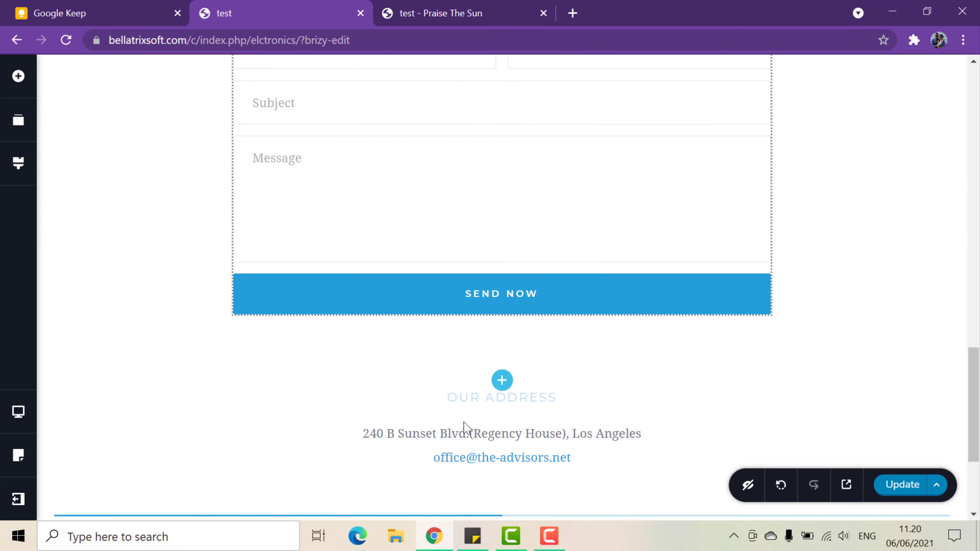
scroll(464, 427, up, 15)
scroll(464, 421, up, 6)
scroll(470, 429, down, 14)
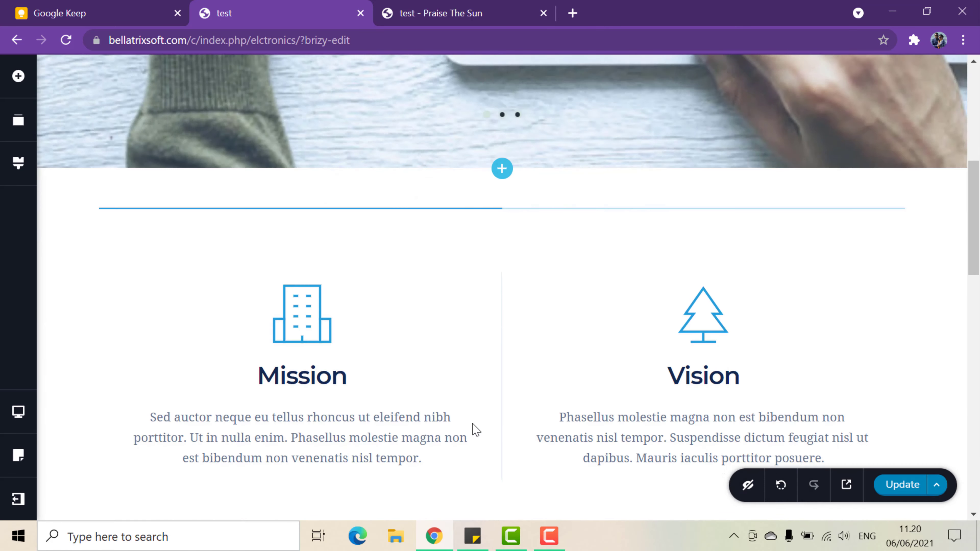
Set the Mission and Vision block's solid overlay colour to light pink #E4CCCC.
scroll(472, 421, up, 4)
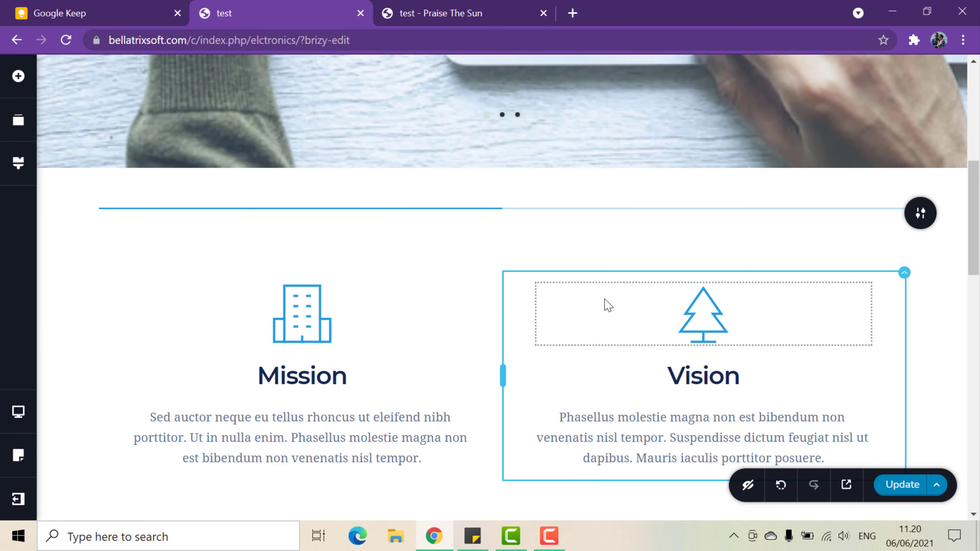
scroll(530, 212, down, 5)
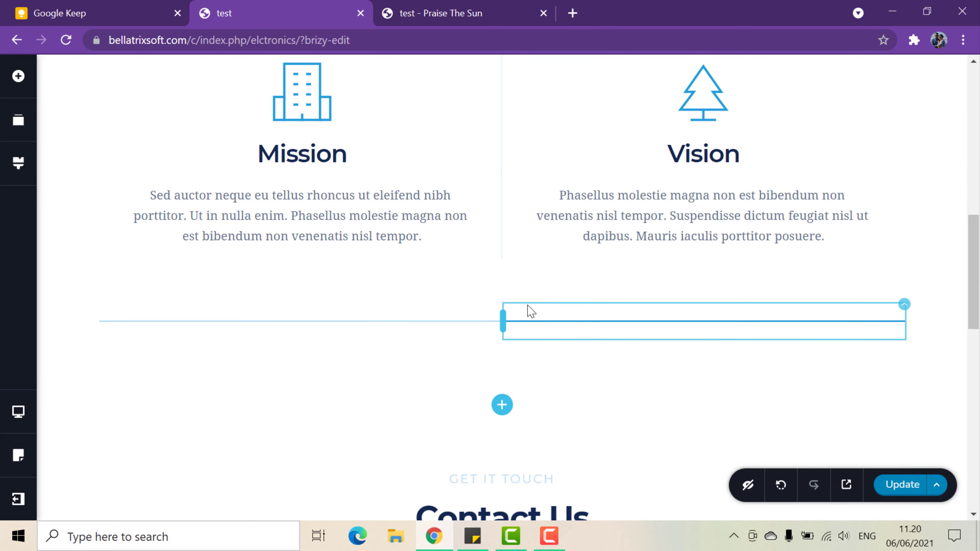
scroll(532, 322, up, 5)
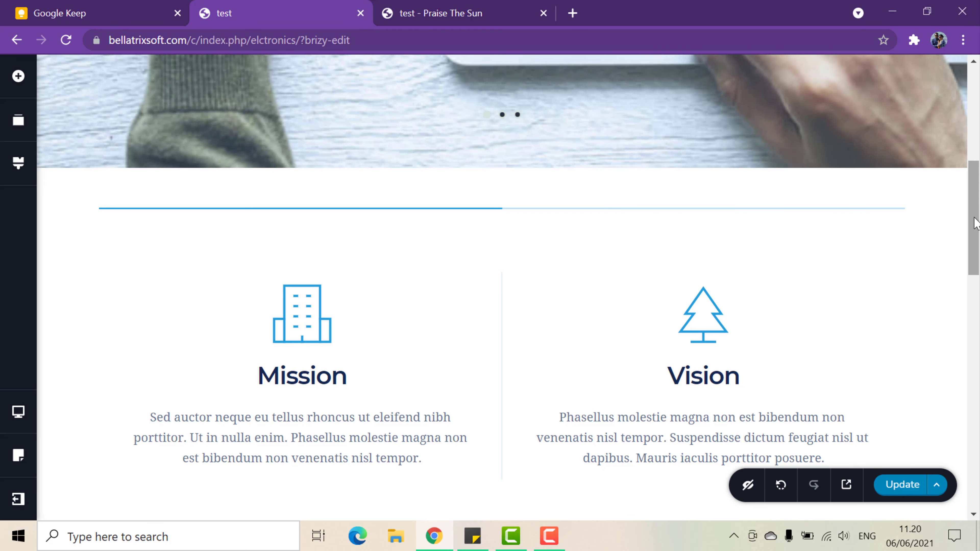
scroll(869, 295, down, 3)
scroll(792, 295, up, 6)
scroll(788, 295, down, 5)
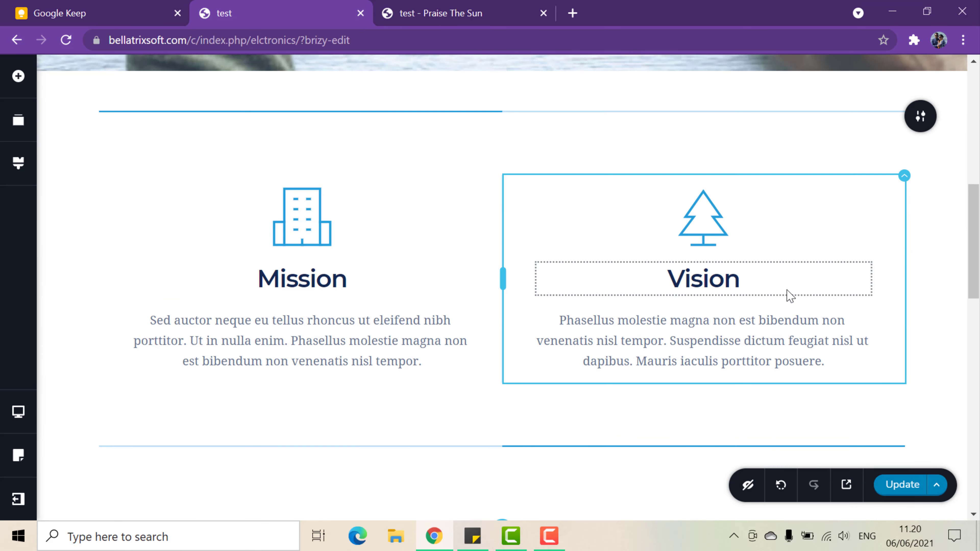
click(922, 118)
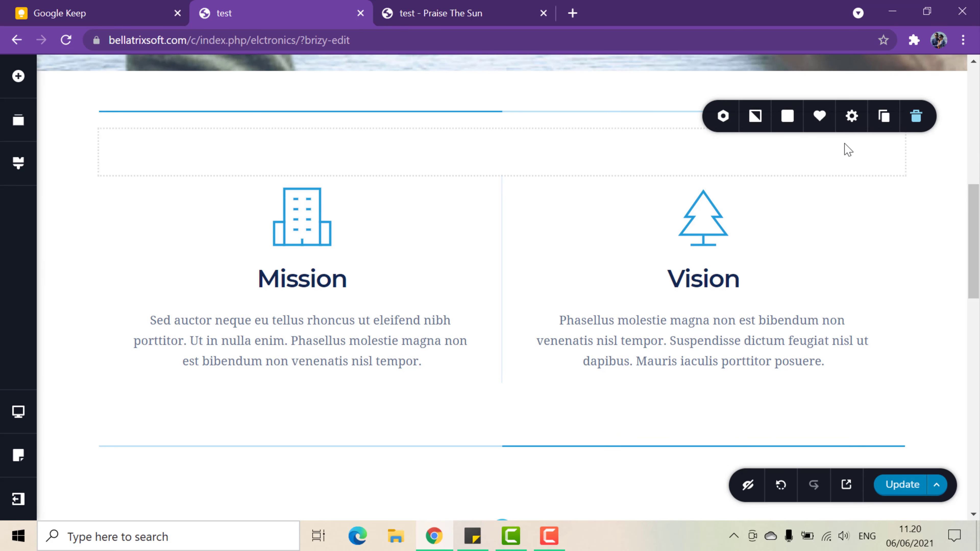
click(789, 117)
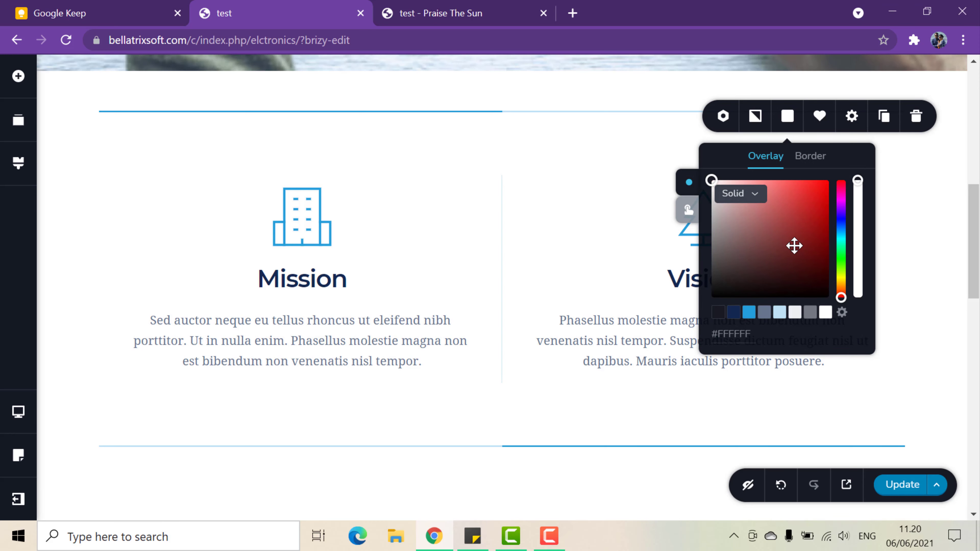
drag(794, 246, 724, 197)
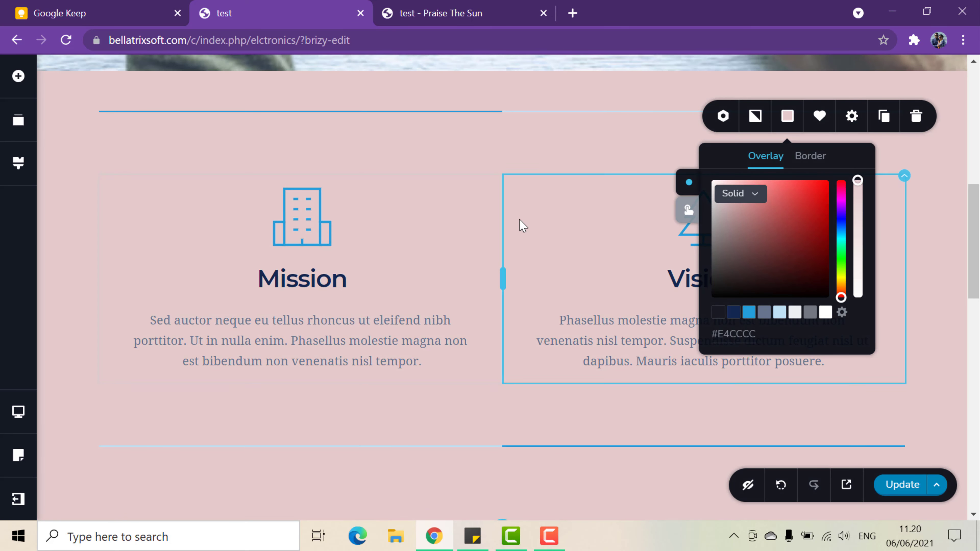
click(949, 244)
Save the pink Mission and Vision block to the saved blocks library.
drag(970, 253, 978, 279)
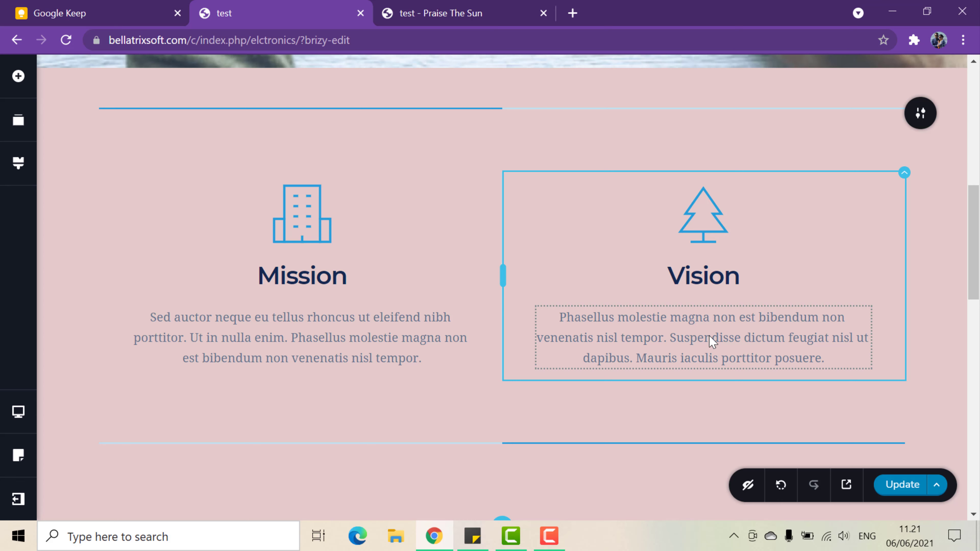
click(920, 113)
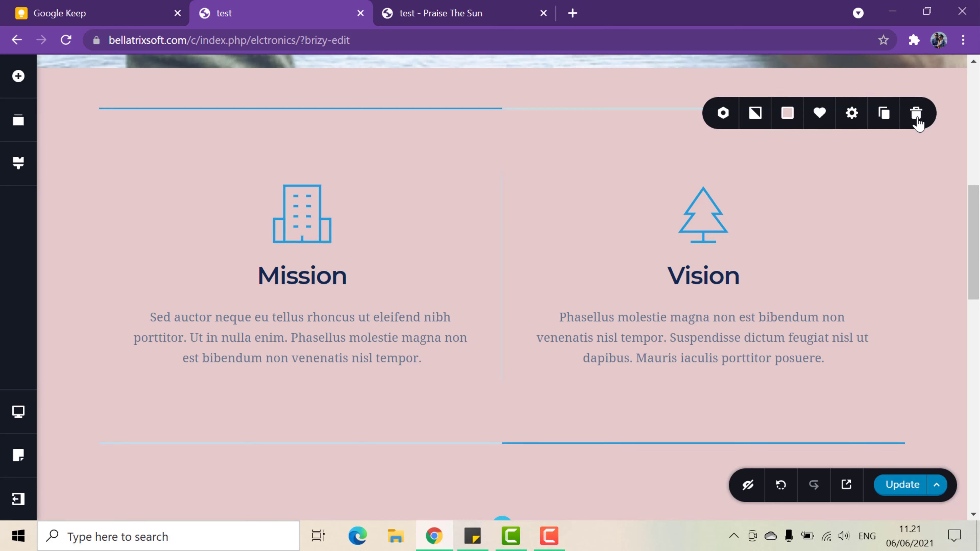
click(820, 117)
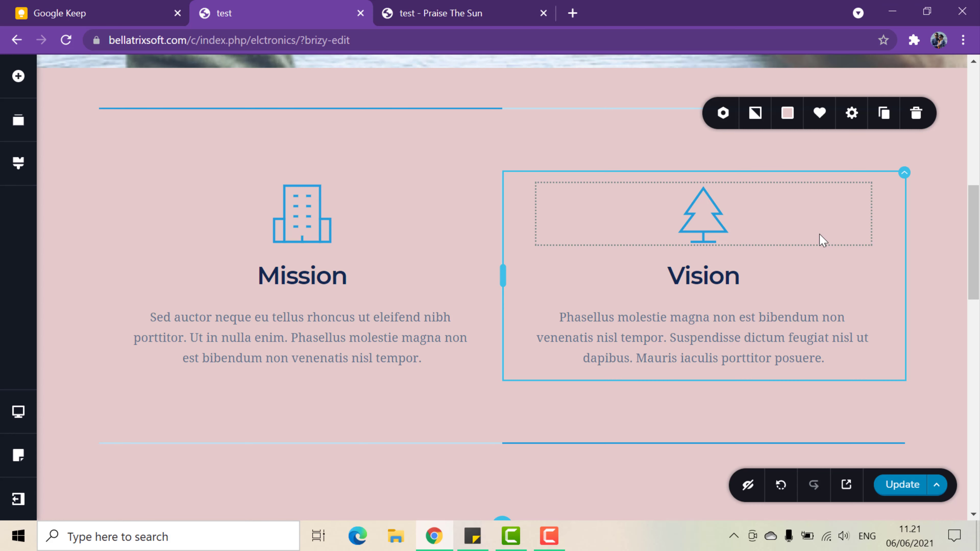
Insert the saved pink Mission and Vision block from the library between the existing one and Contact Us.
drag(978, 216, 979, 426)
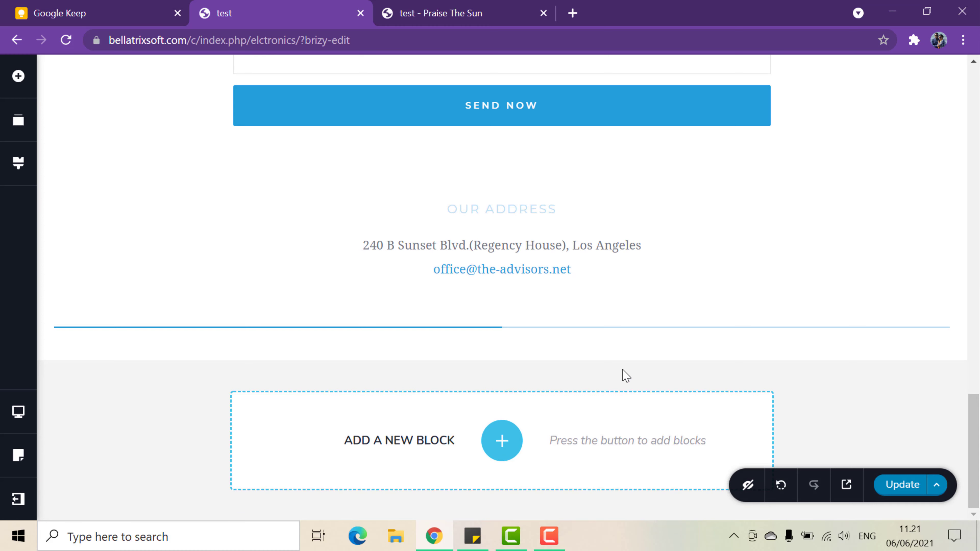
scroll(499, 343, up, 5)
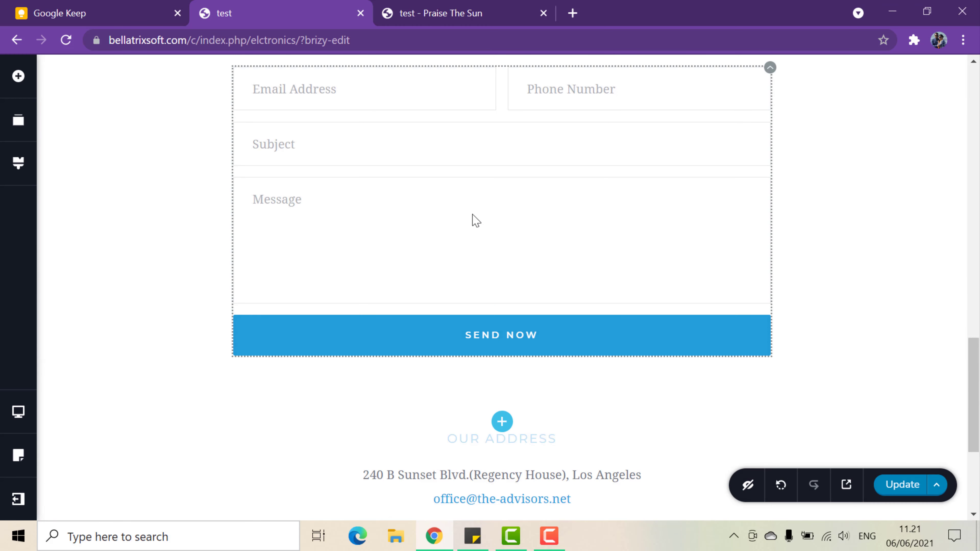
scroll(476, 220, up, 7)
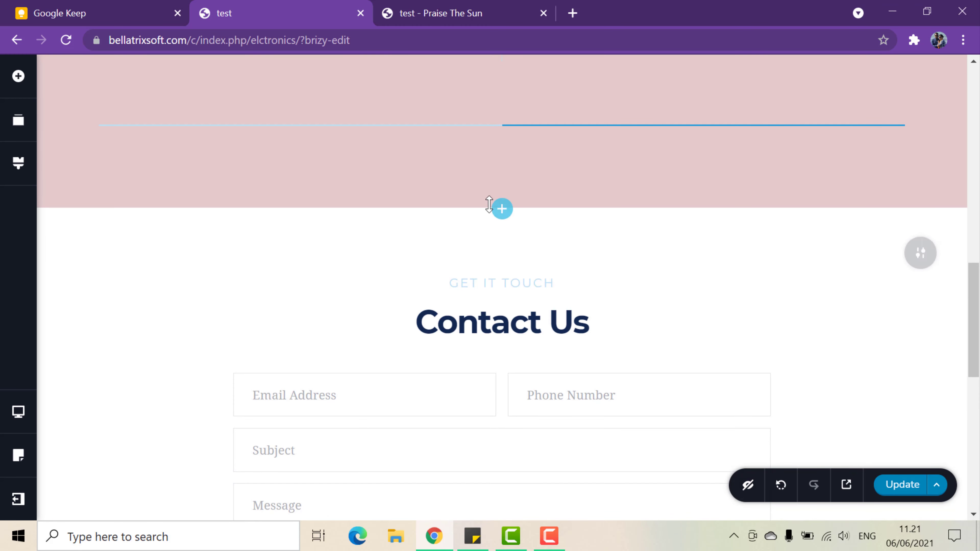
click(502, 209)
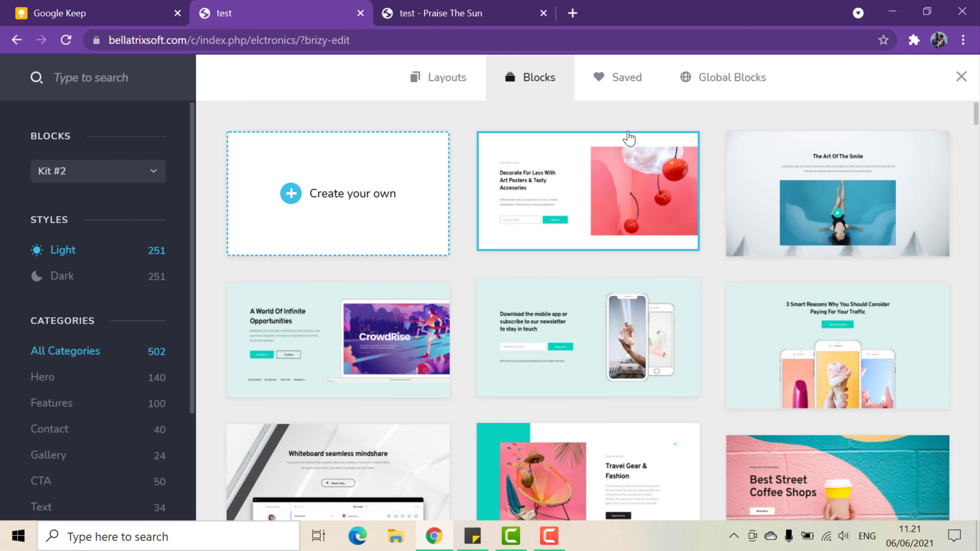
click(625, 94)
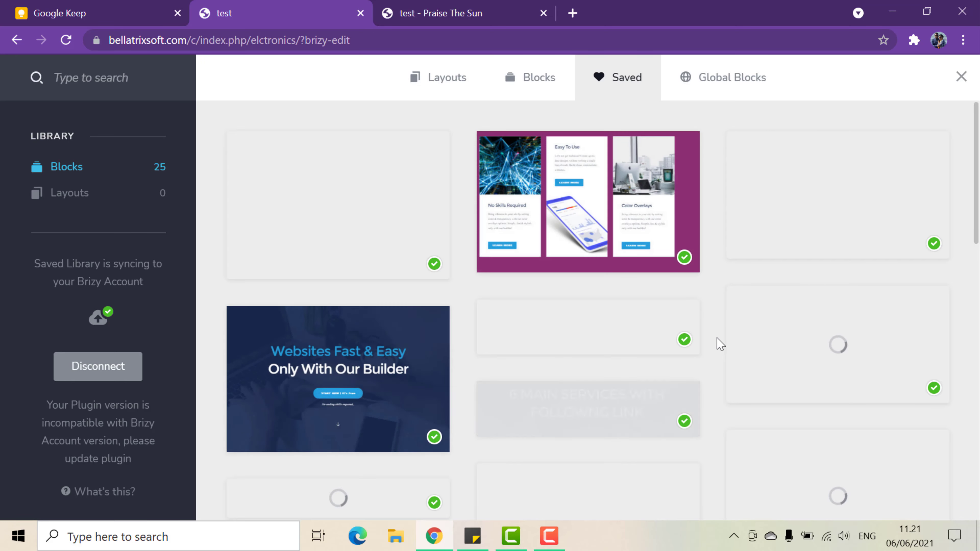
scroll(718, 343, down, 5)
scroll(717, 347, down, 5)
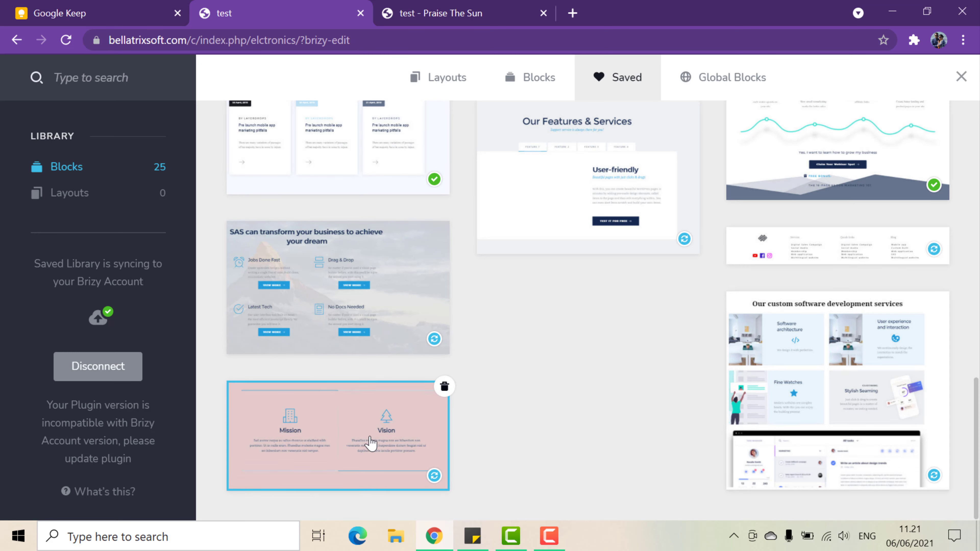
click(383, 432)
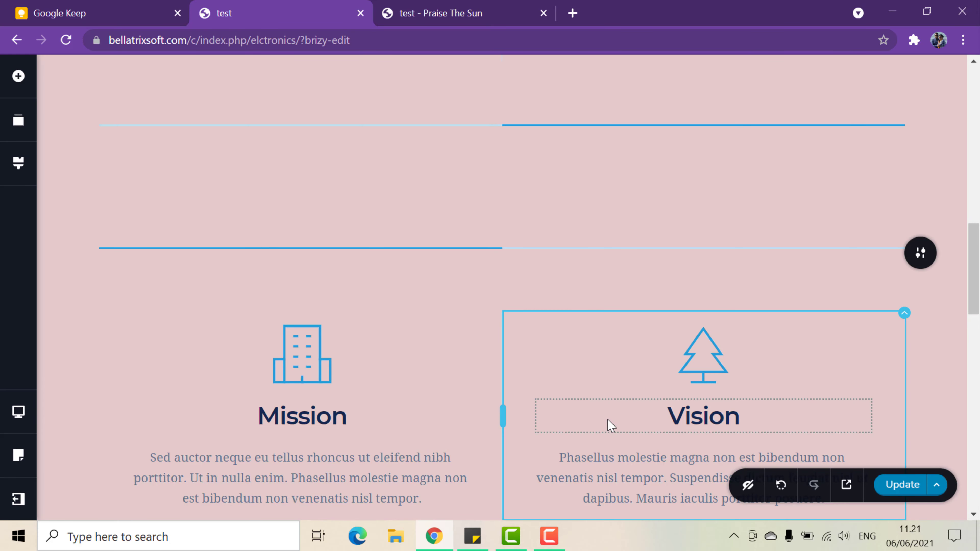
Examine the inserted Mission and Vision copy against the original block above it.
scroll(695, 332, up, 2)
scroll(689, 329, down, 6)
scroll(688, 324, up, 3)
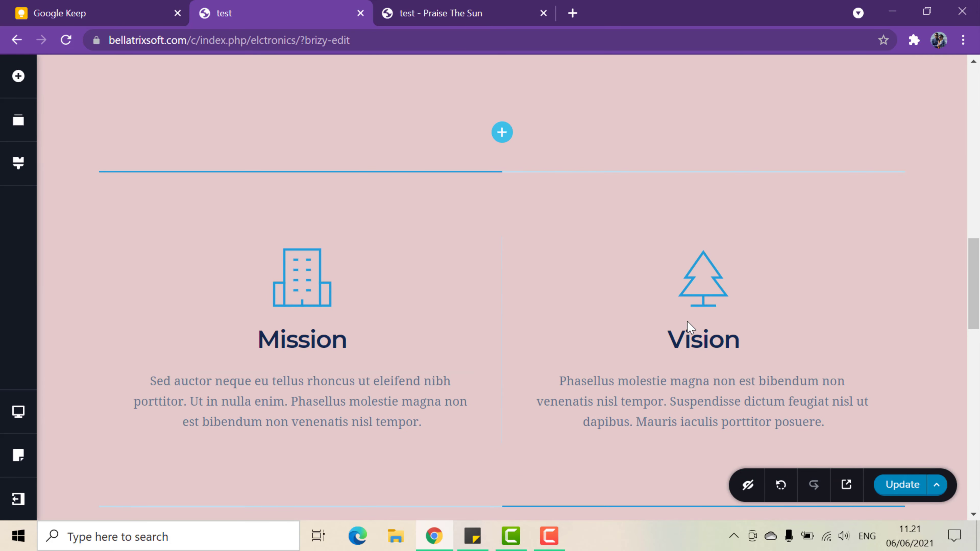
scroll(687, 321, down, 4)
scroll(686, 324, up, 5)
scroll(687, 320, down, 3)
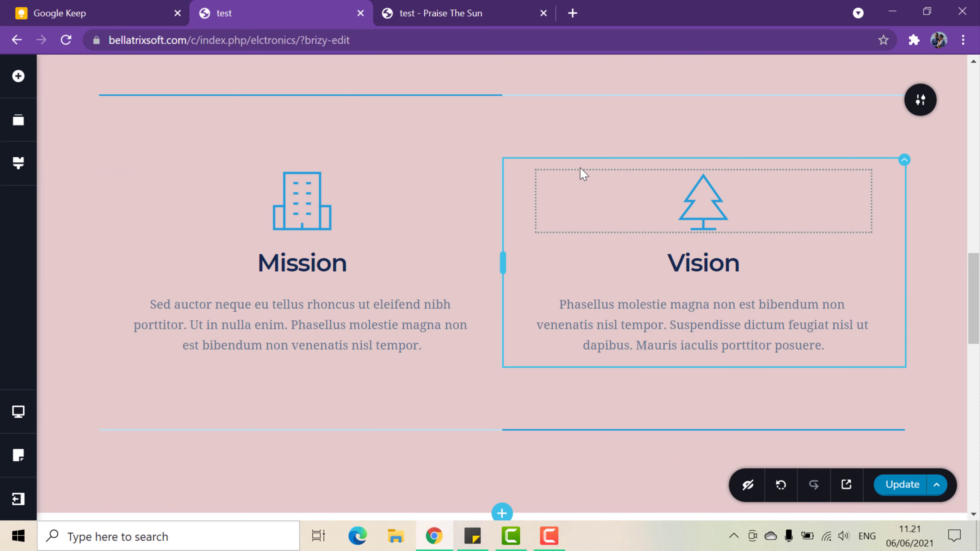
scroll(503, 223, up, 4)
scroll(532, 282, down, 4)
click(542, 279)
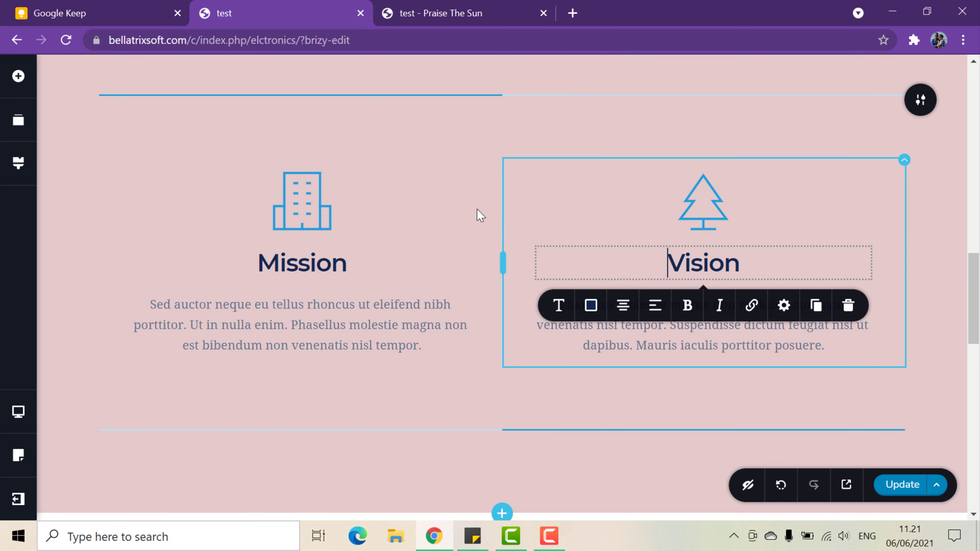
scroll(446, 307, up, 2)
scroll(447, 307, down, 2)
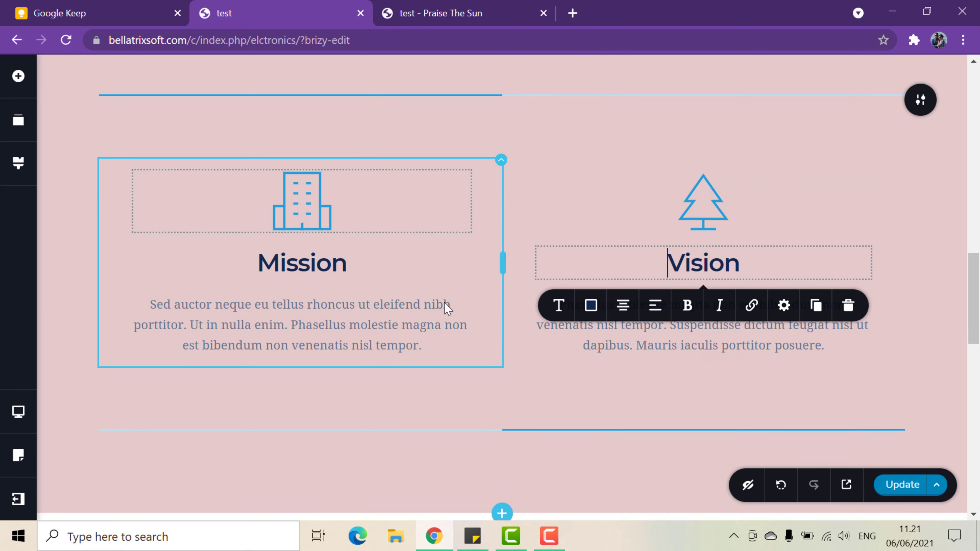
Delete the duplicate Mission and Vision block directly above Contact Us.
scroll(811, 294, up, 4)
click(920, 254)
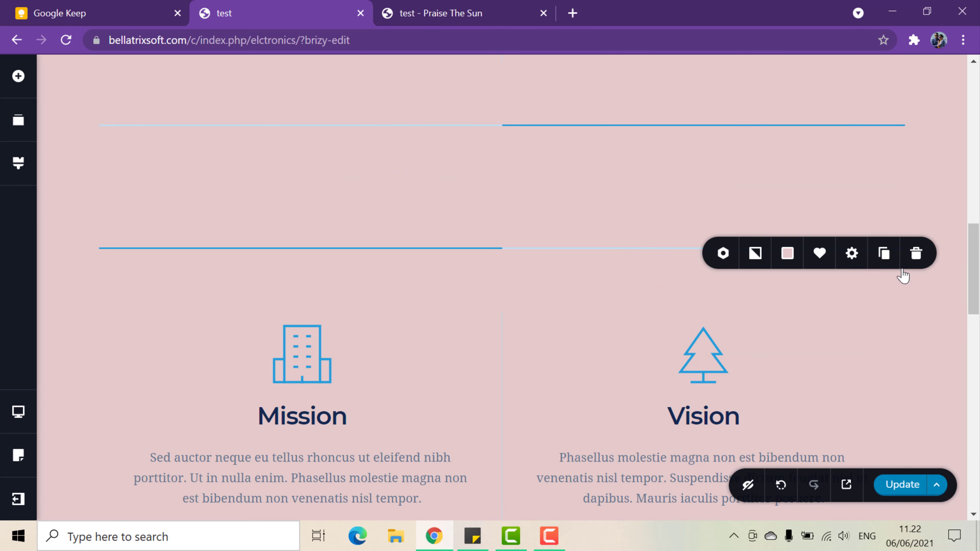
click(916, 254)
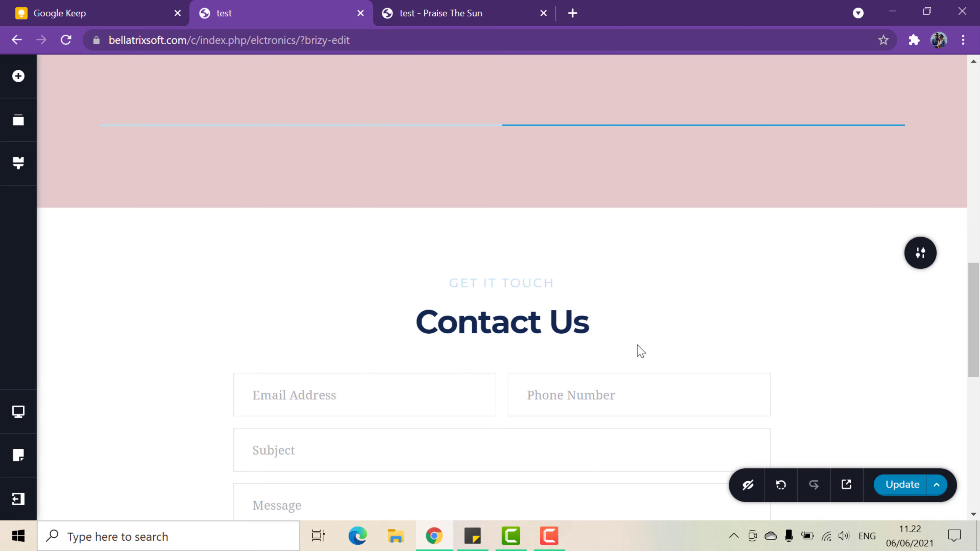